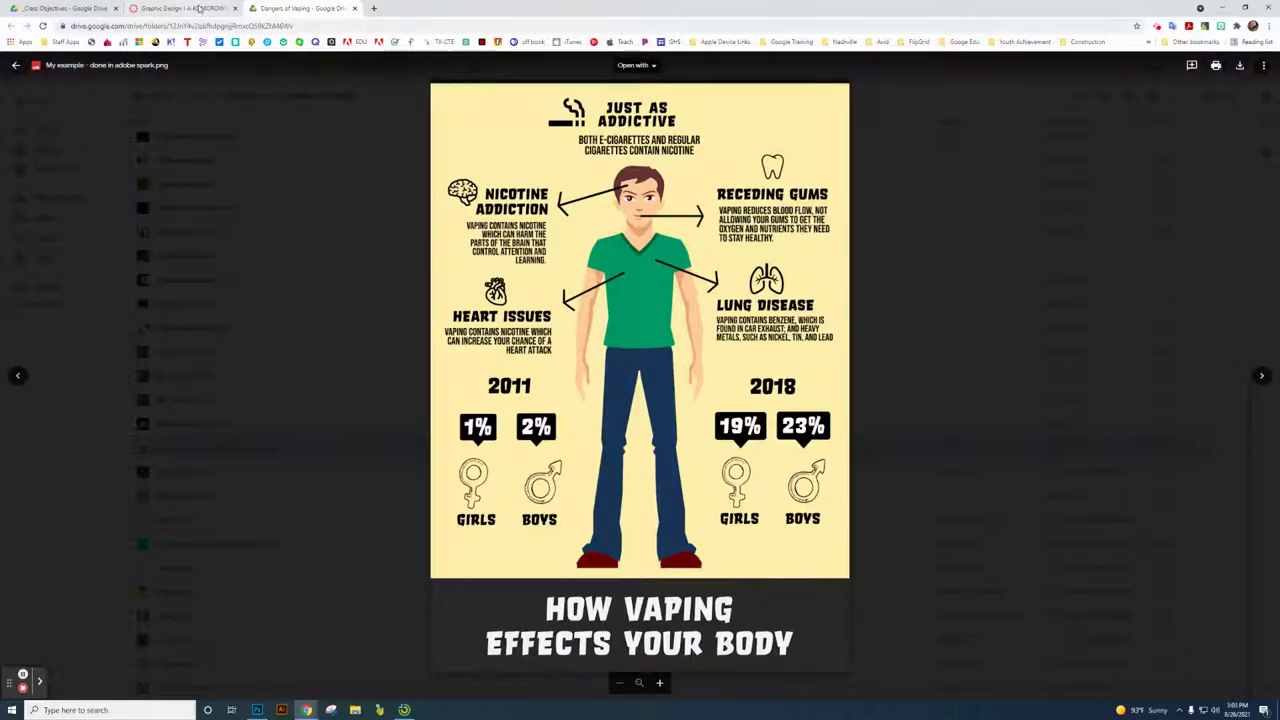
Switch from the Drive flyer preview to the Graphic Design I course home page.
click(199, 9)
scroll(304, 386, down, 1)
Open the Dangers of Vaping assignment from the course Modules list.
scroll(275, 378, down, 3)
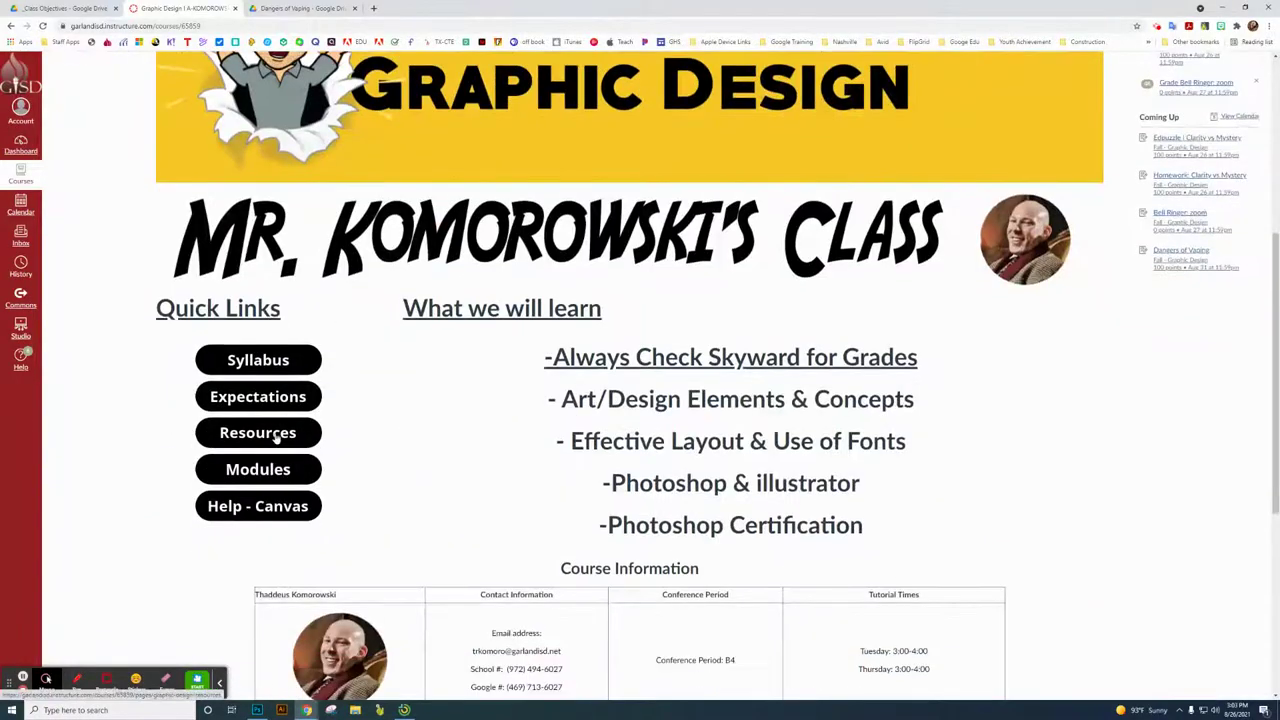
click(276, 466)
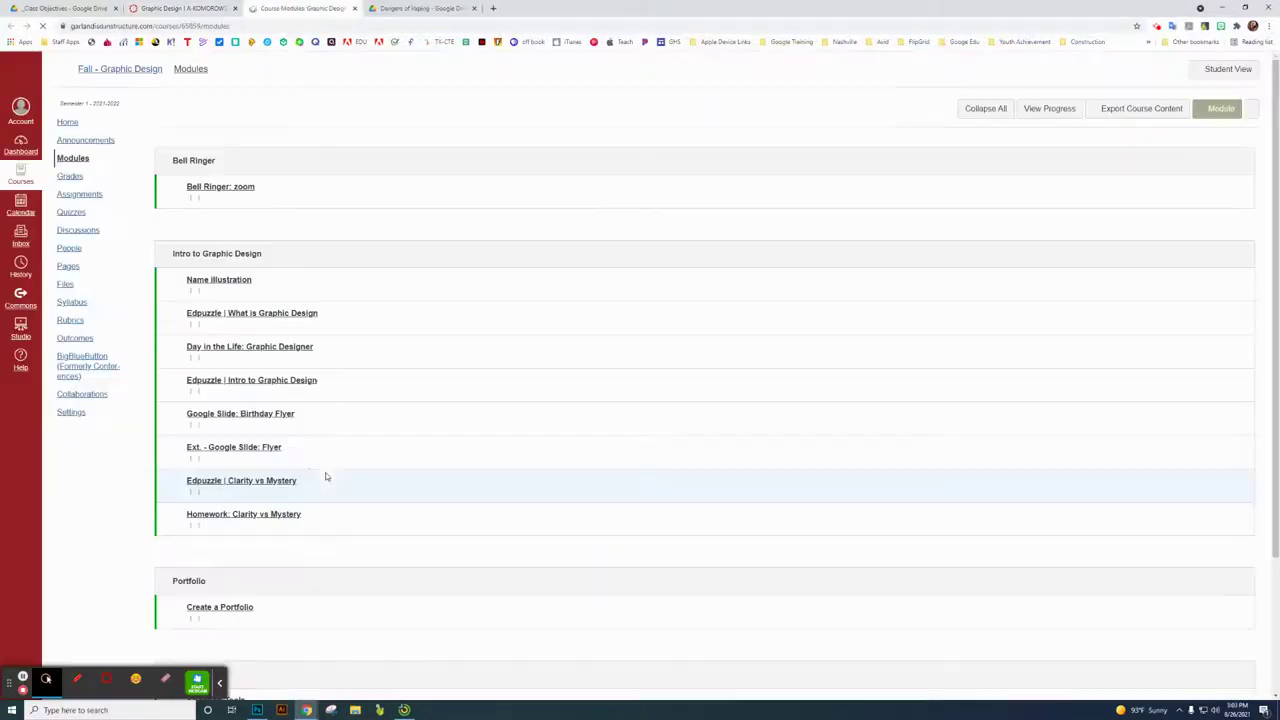
scroll(281, 432, down, 2)
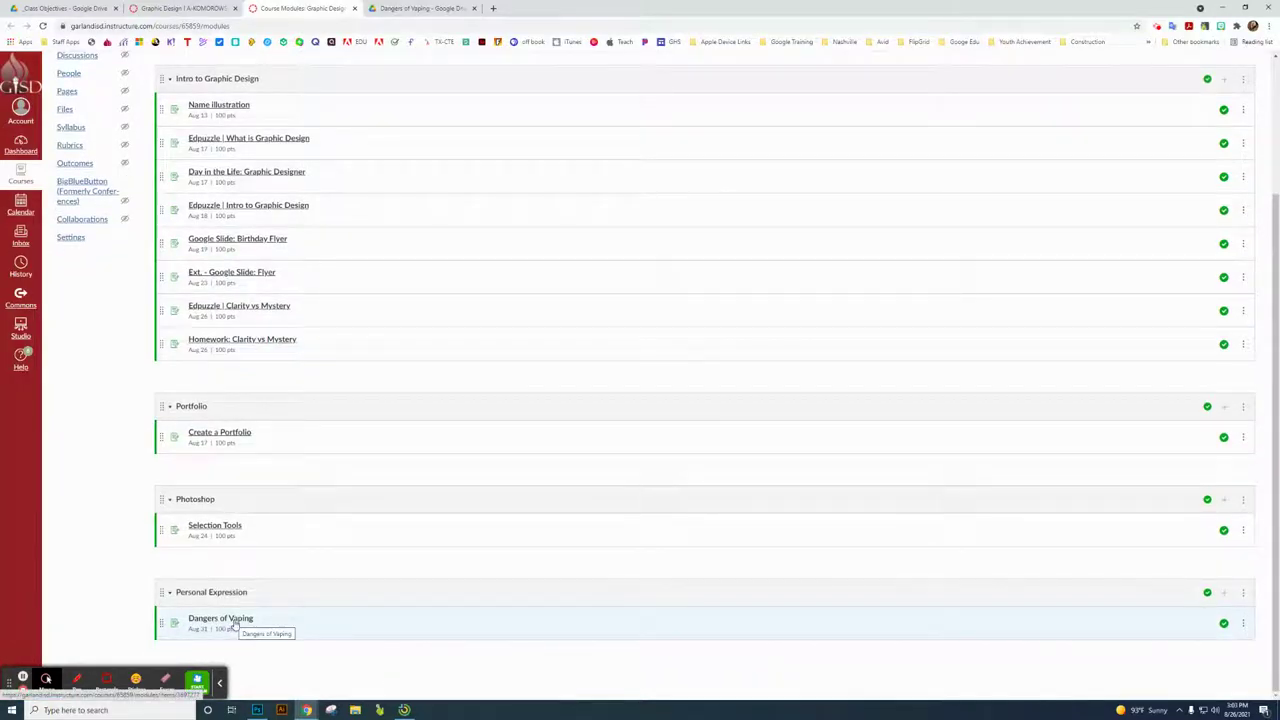
click(234, 620)
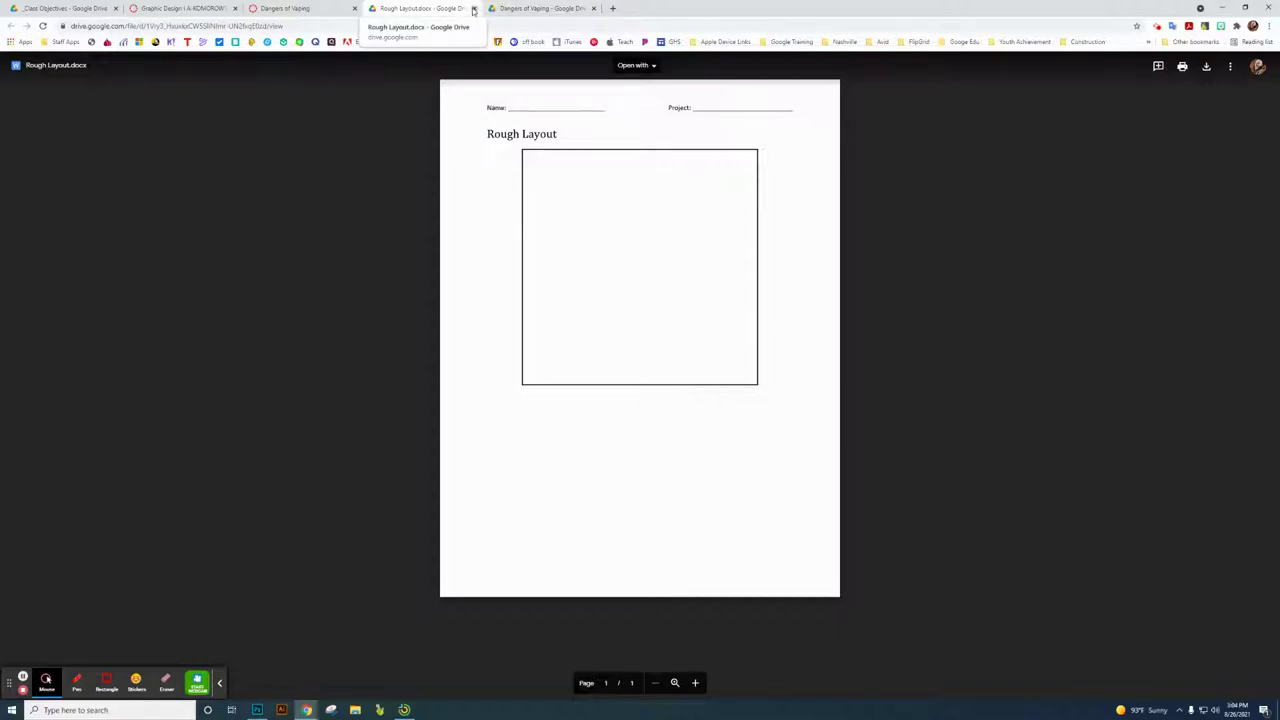
Close the Rough Layout.docx template and browse the student example flyers in Drive.
click(473, 9)
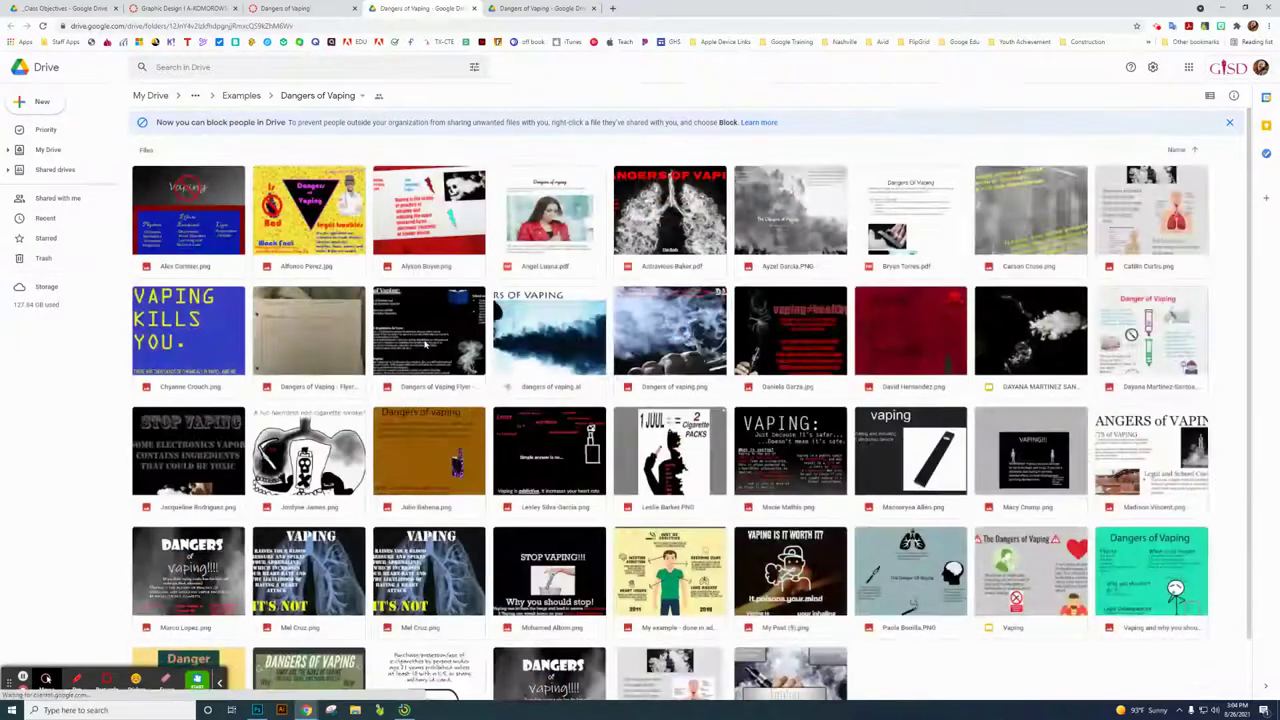
scroll(437, 362, down, 1)
scroll(491, 295, up, 1)
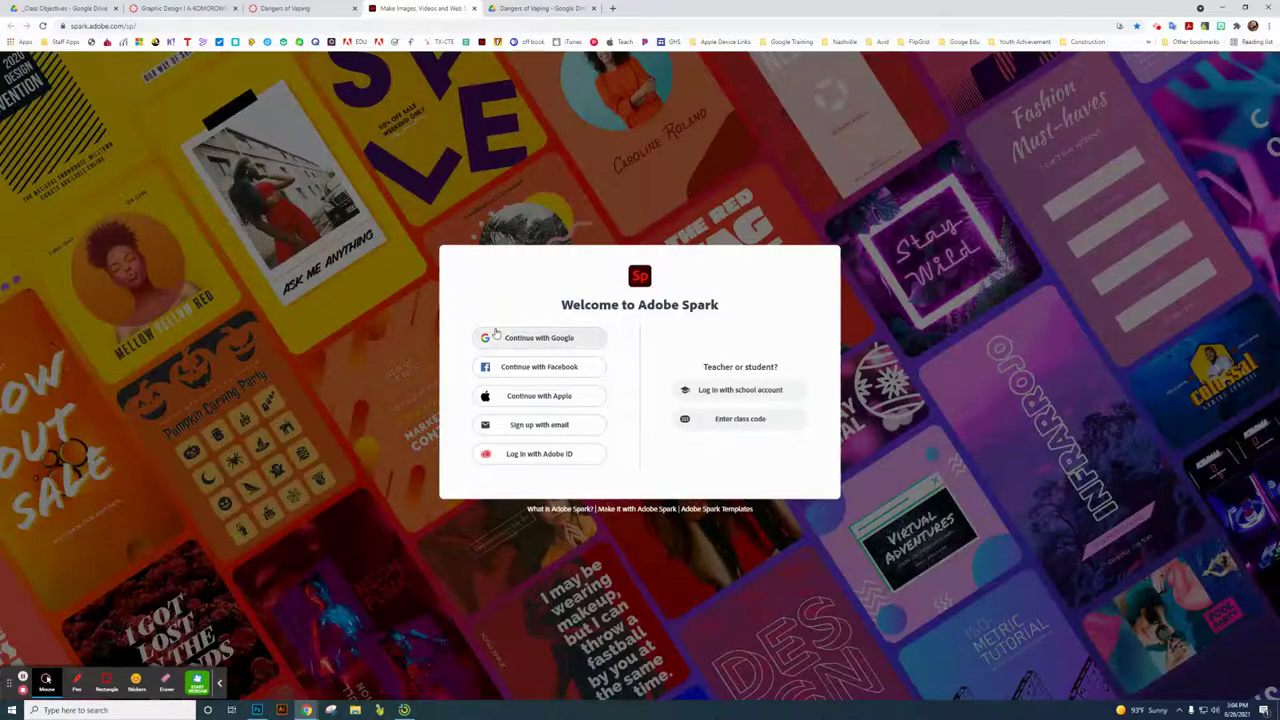
Sign in to Adobe Spark via Google with the school Enterprise ID and start a blank Flyer.
click(514, 337)
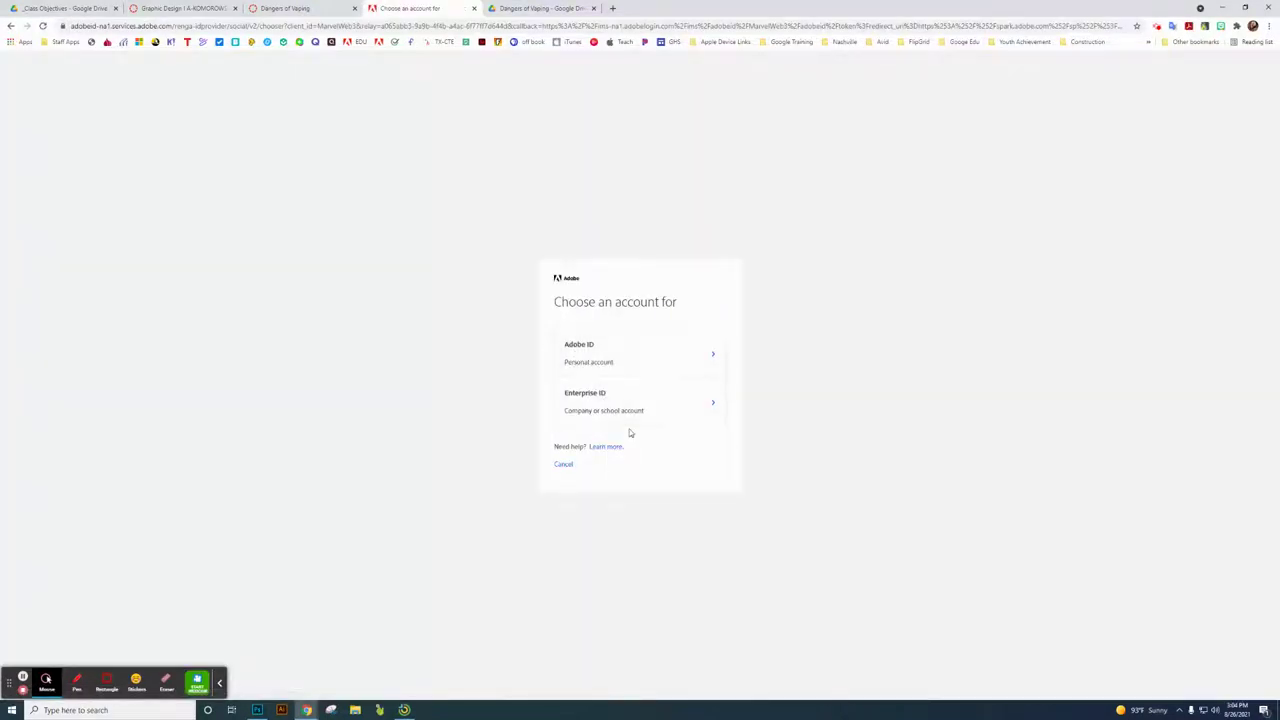
click(627, 418)
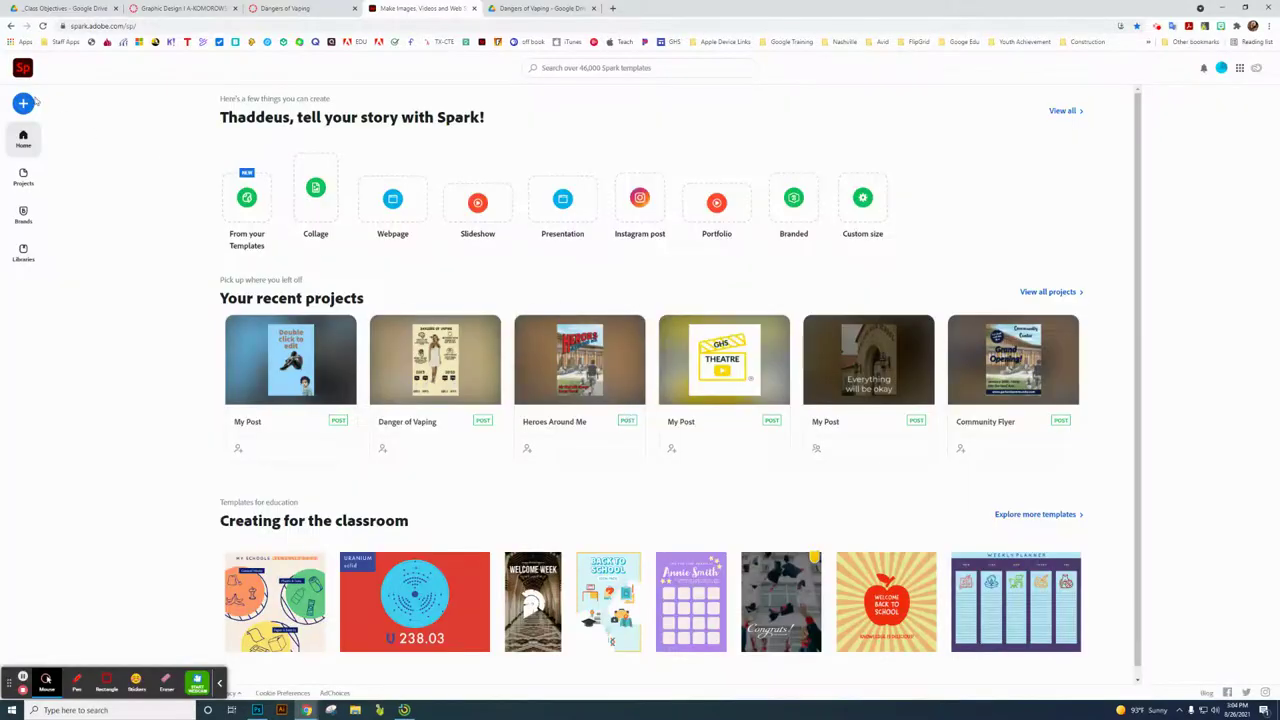
click(24, 103)
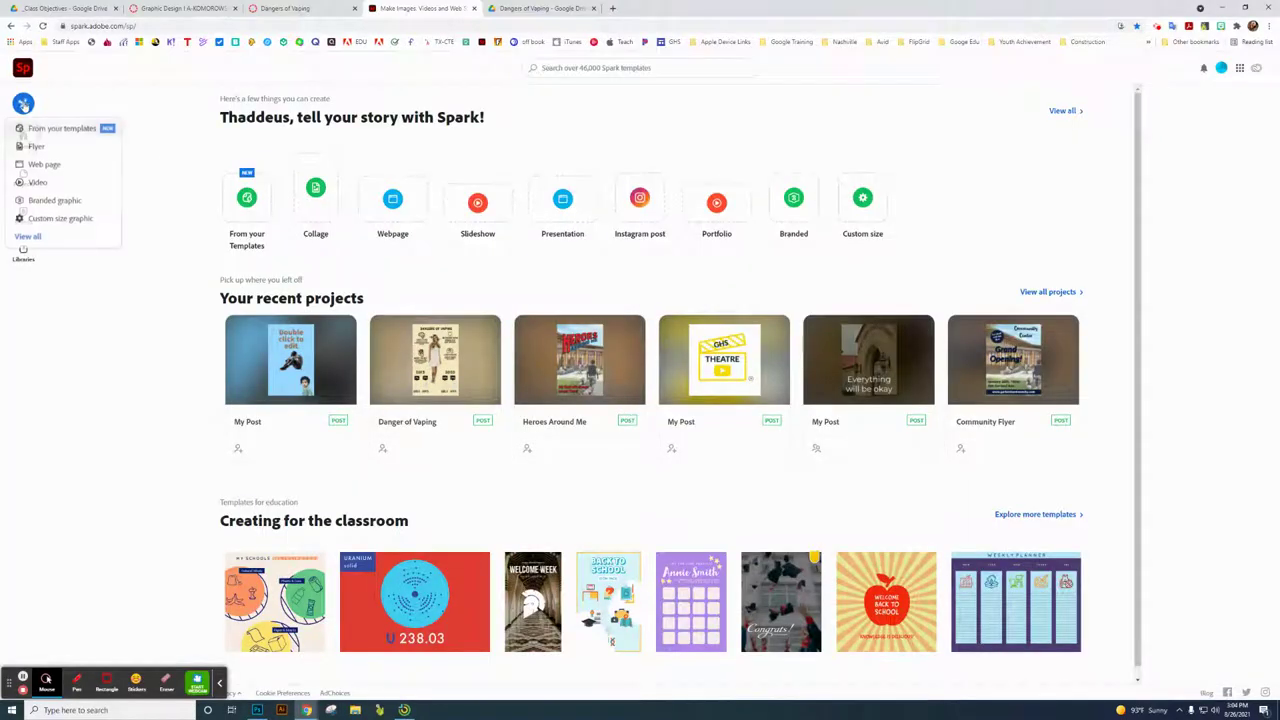
click(44, 150)
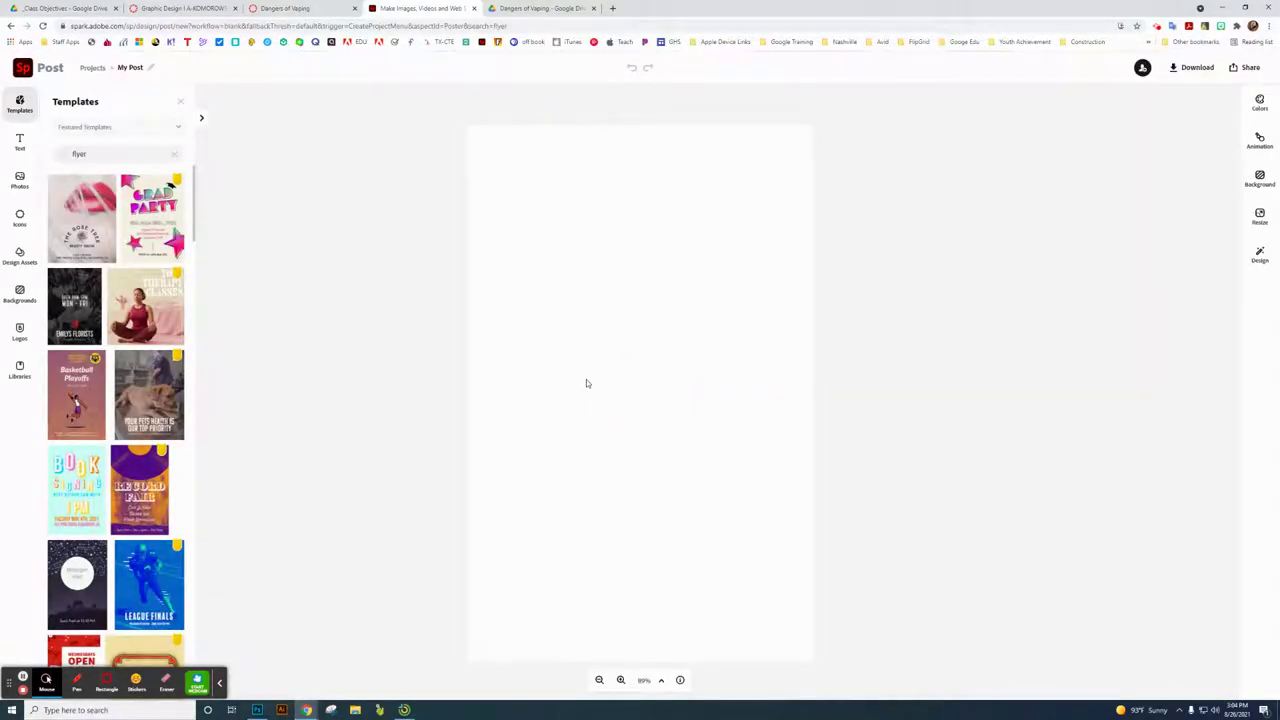
click(180, 101)
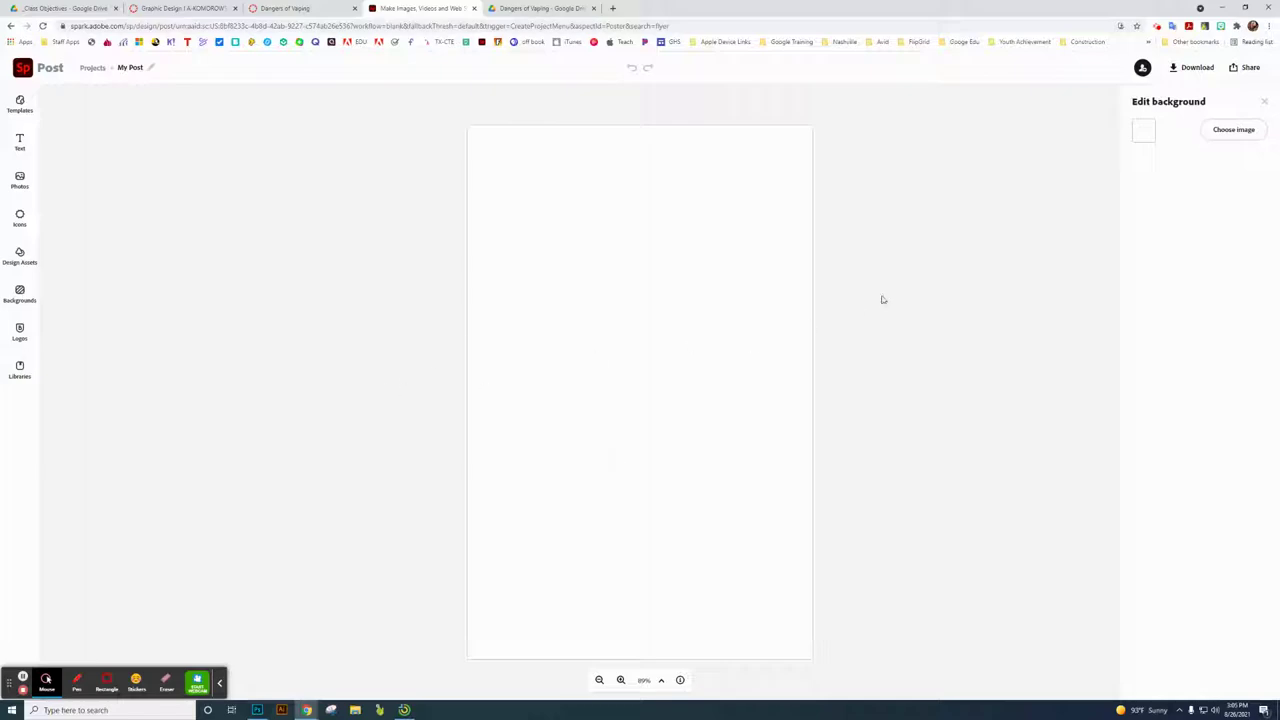
Set the flyer background to light blue from the More colour swatches.
click(1264, 102)
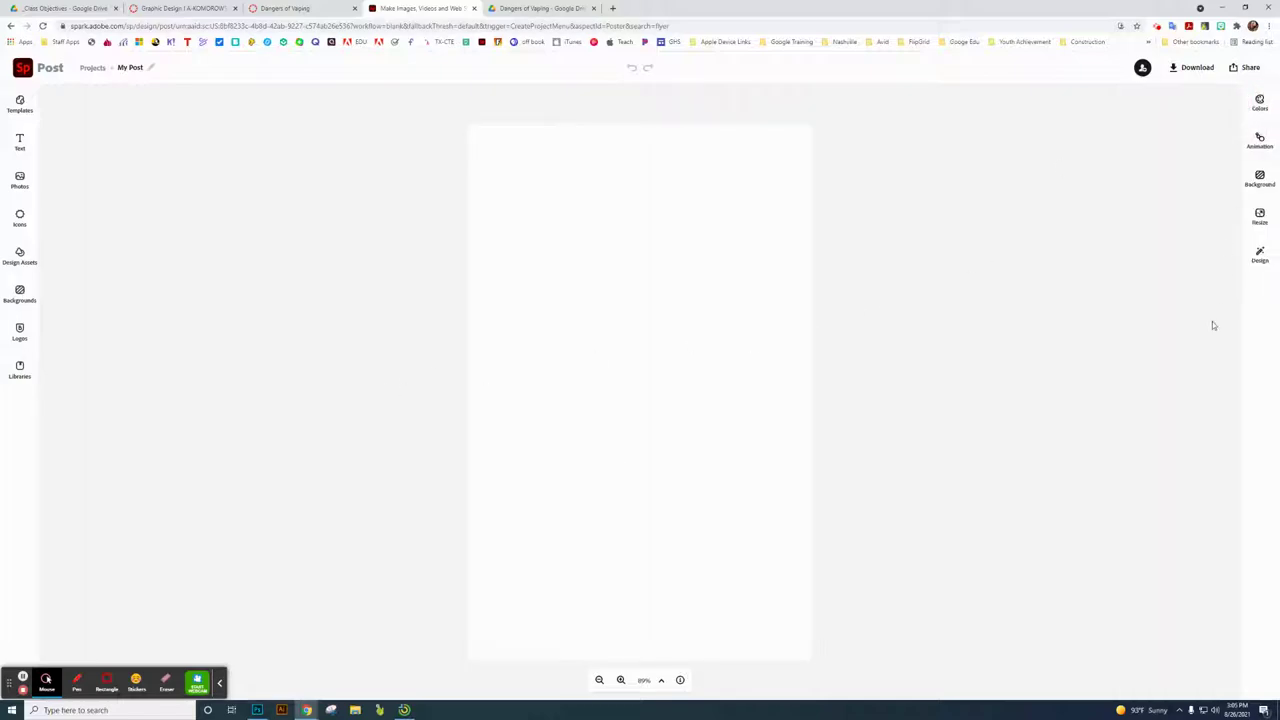
click(1261, 218)
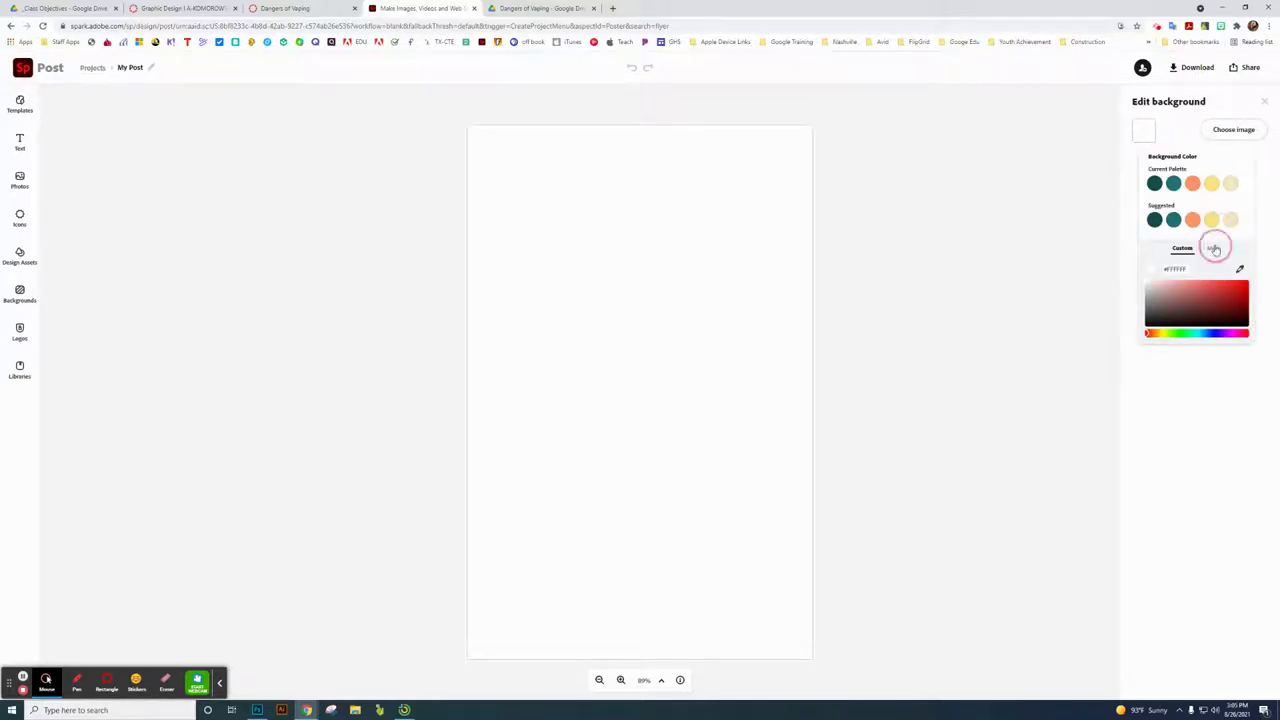
click(1213, 248)
scroll(1198, 317, down, 5)
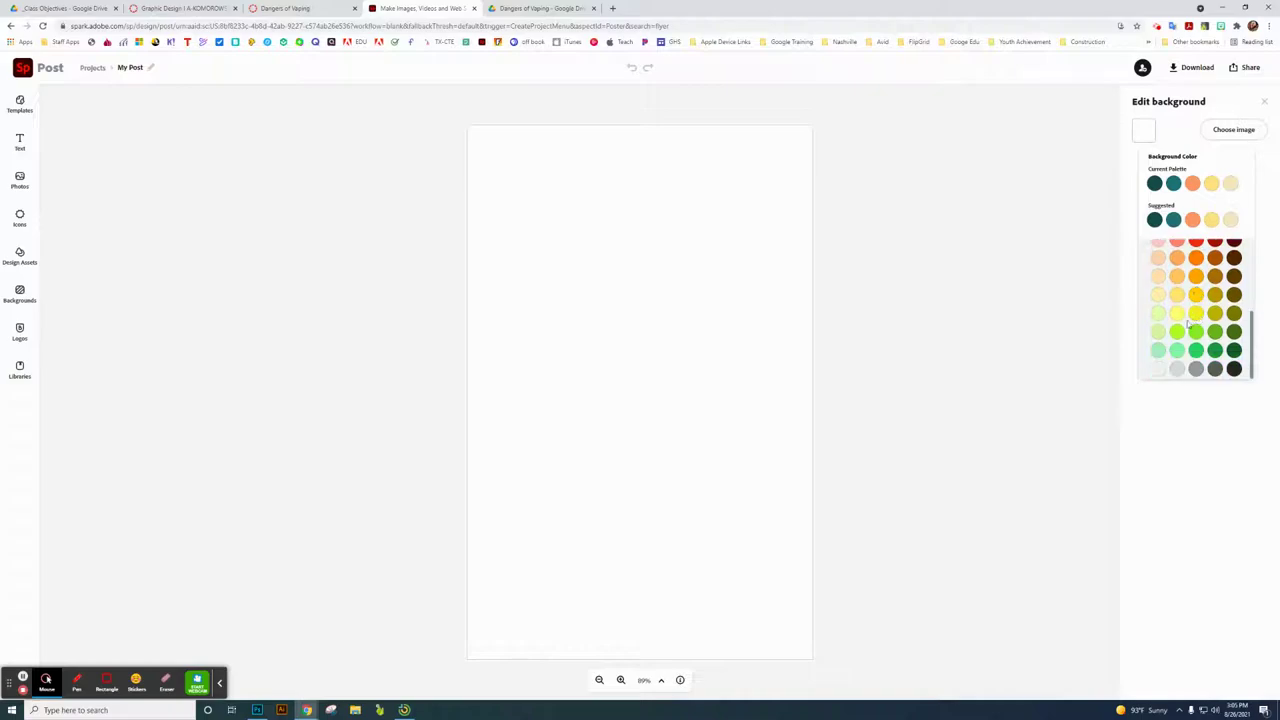
scroll(1173, 343, up, 2)
scroll(1173, 343, up, 3)
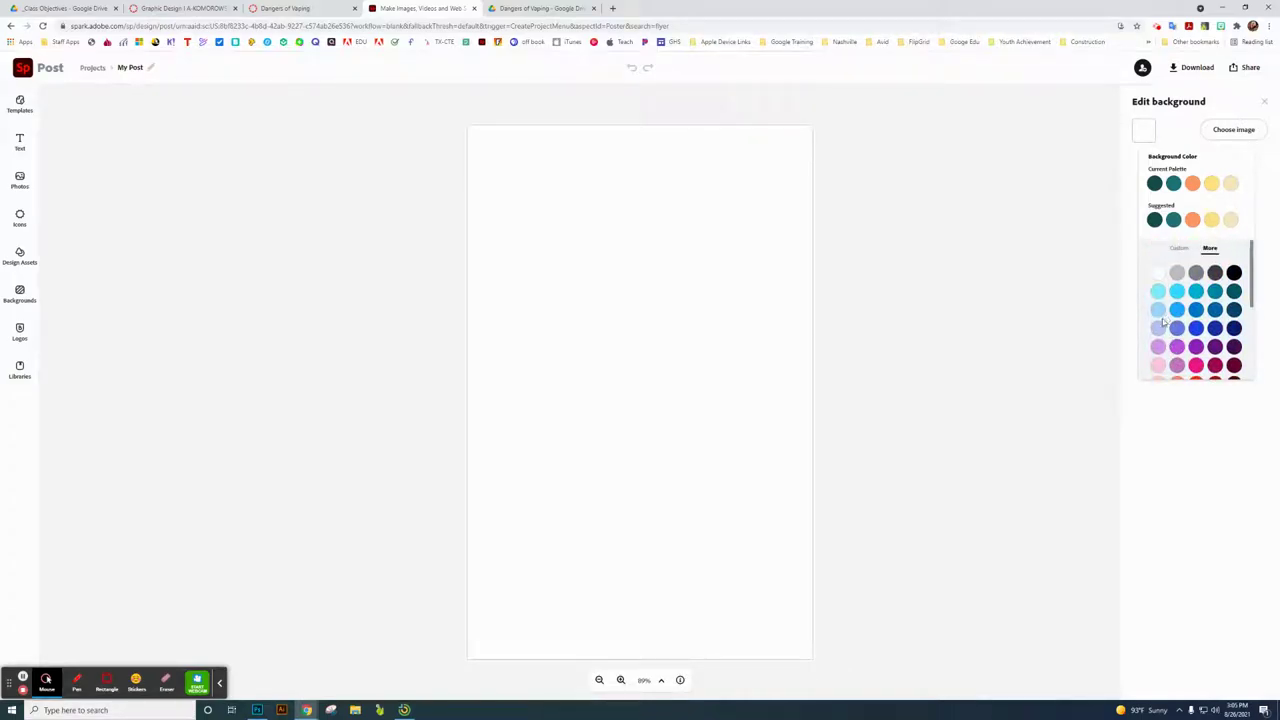
click(1236, 292)
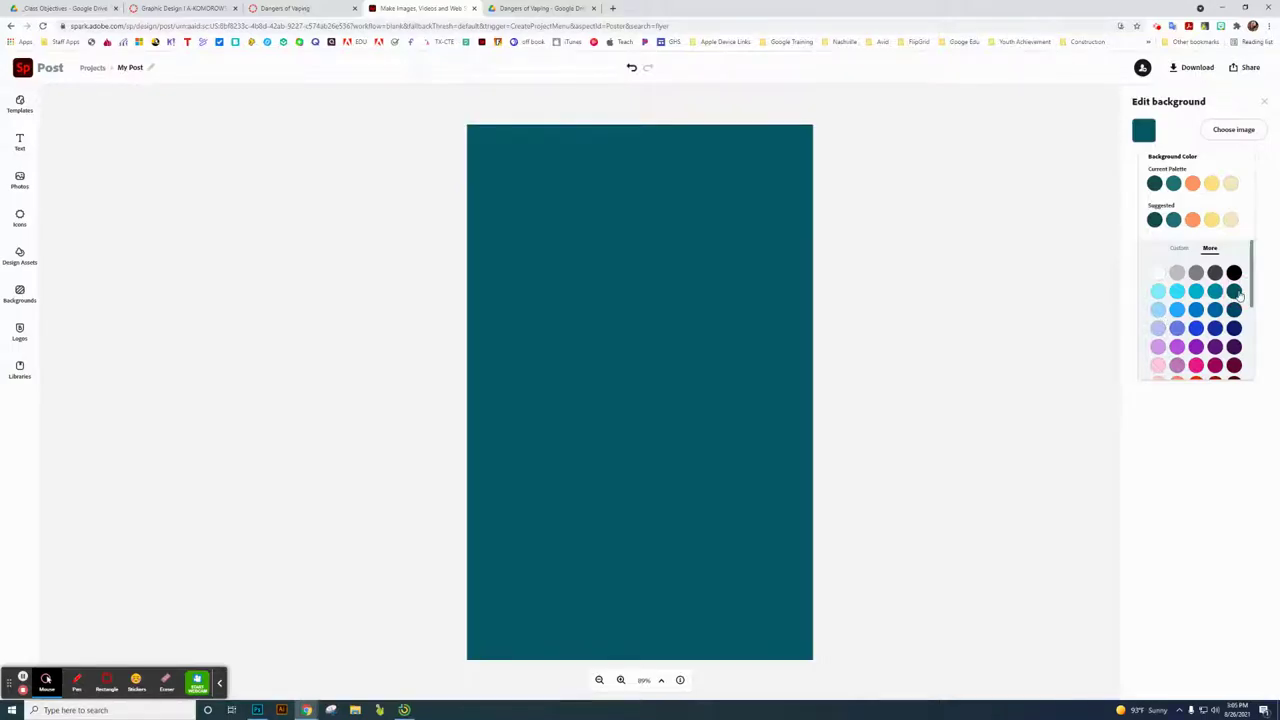
click(1159, 312)
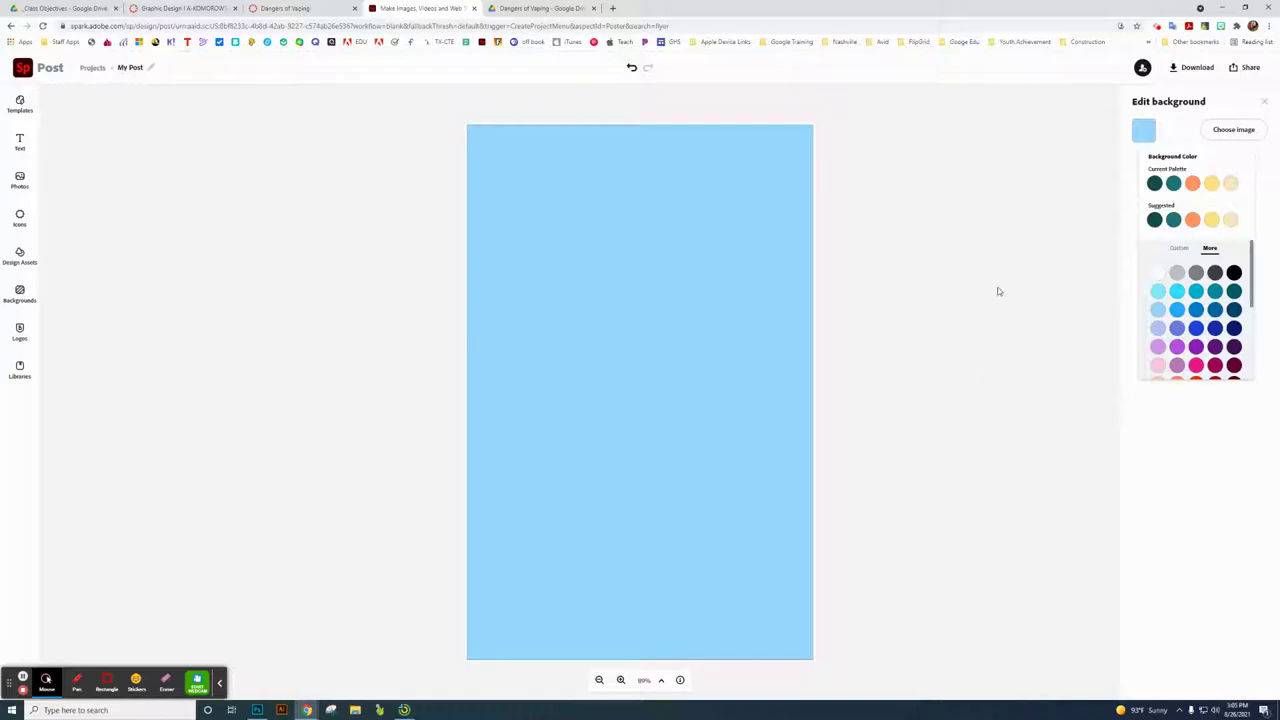
click(1263, 101)
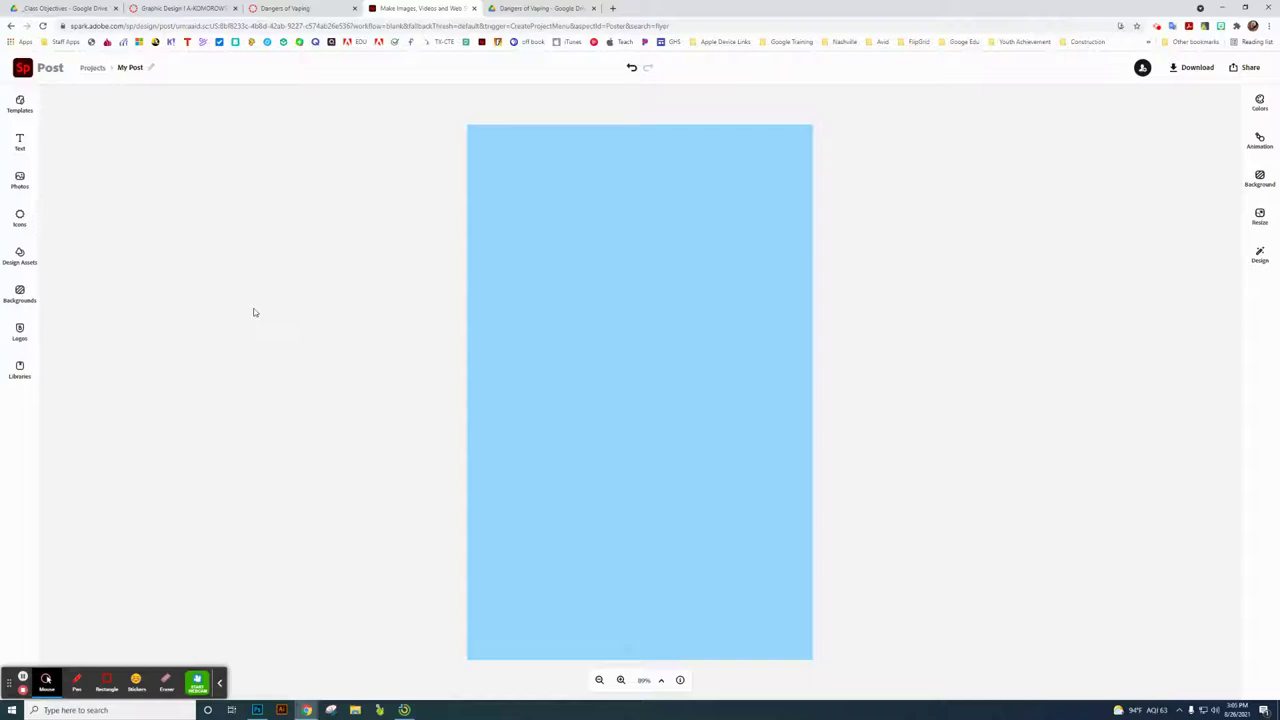
Search free photos for 'girl' and add the woman's photo to the flyer.
click(19, 180)
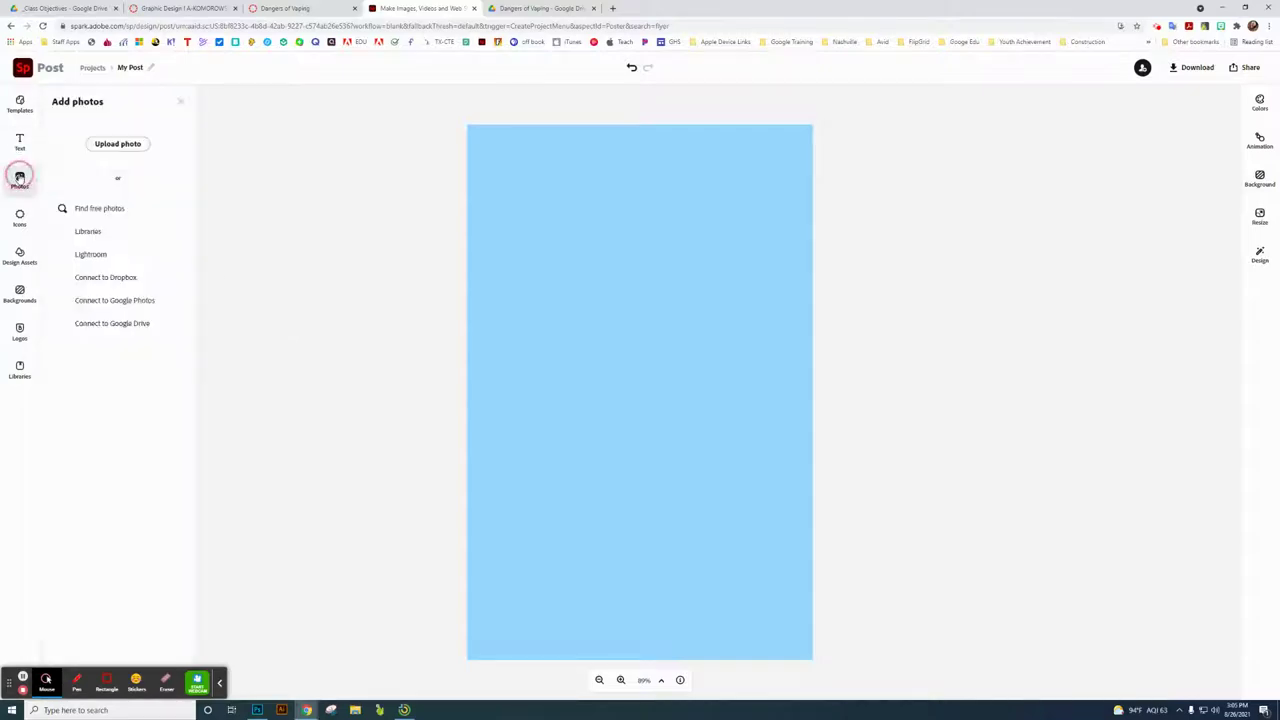
click(115, 208)
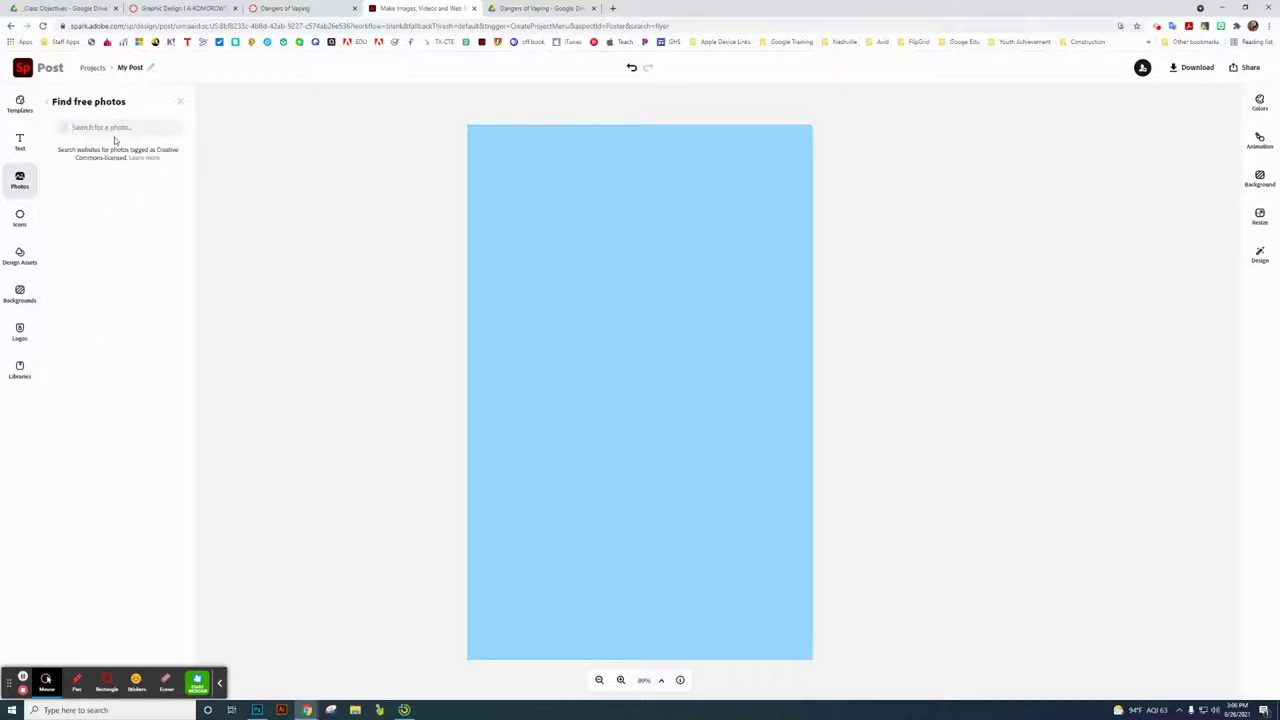
text(girl)
key(Return)
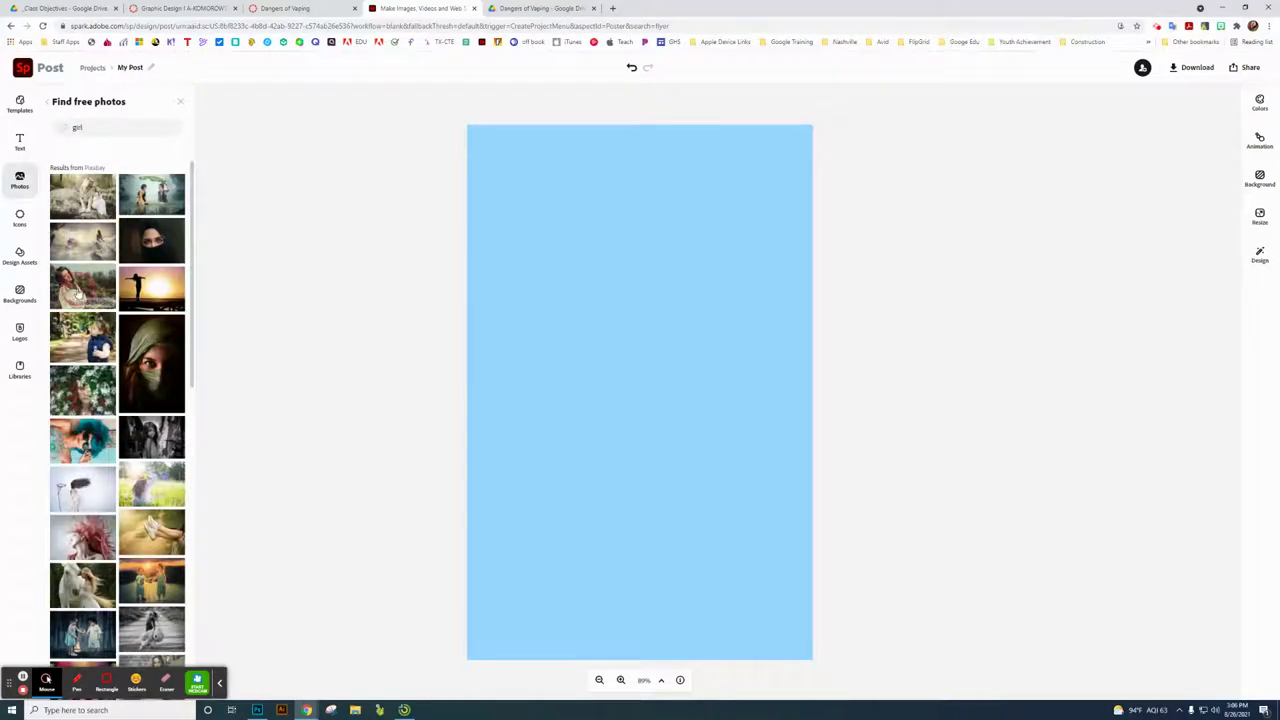
click(80, 293)
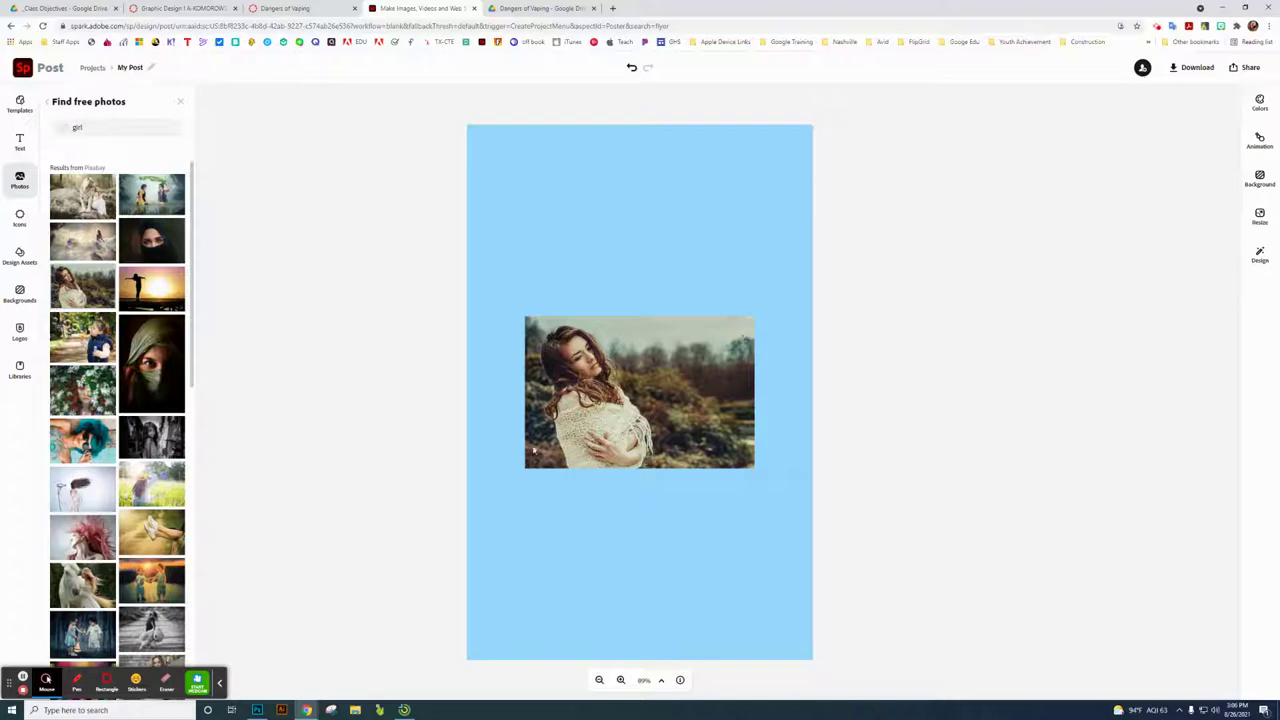
click(717, 404)
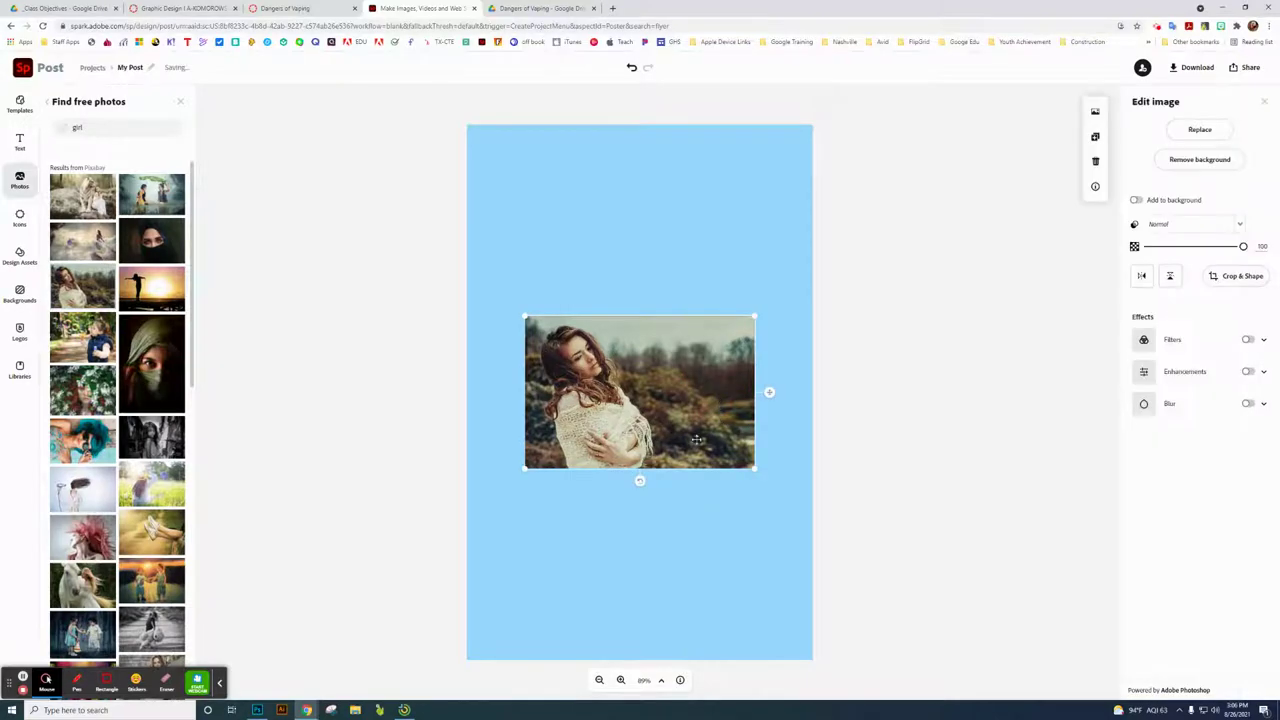
Remove the photo's background and drag the cut-out woman to the flyer's bottom-left edge.
click(1197, 162)
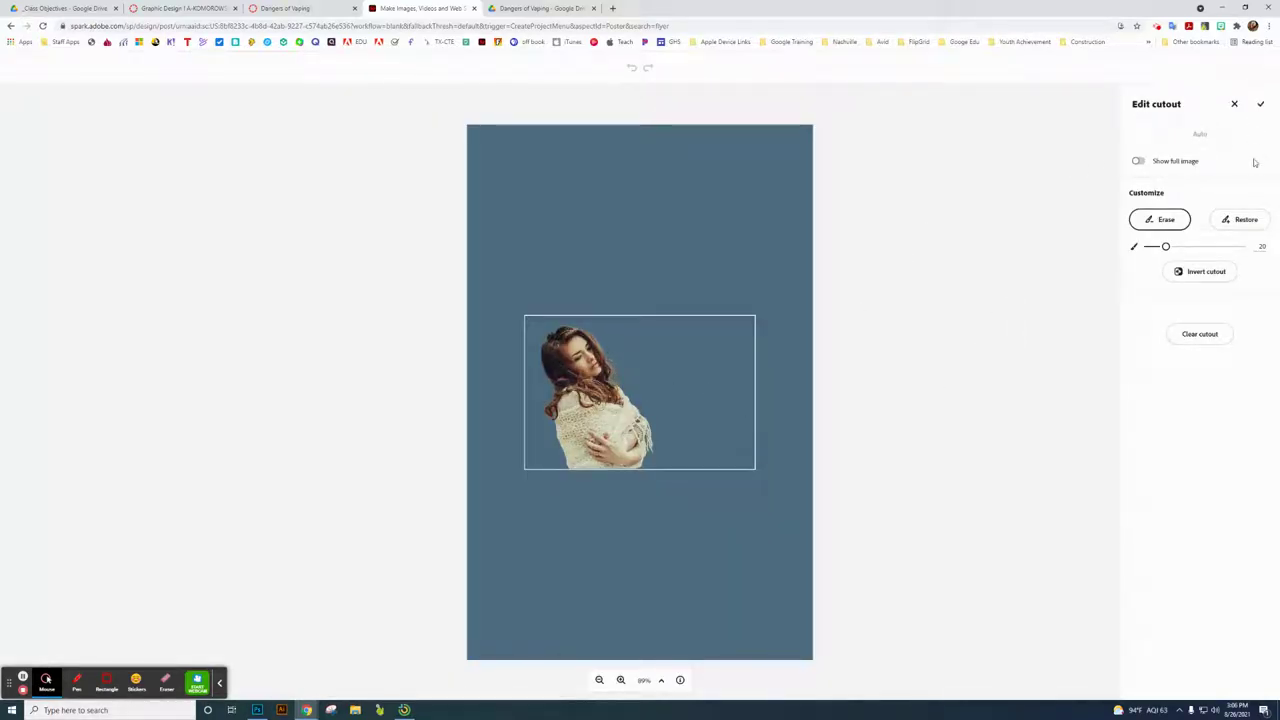
click(1264, 107)
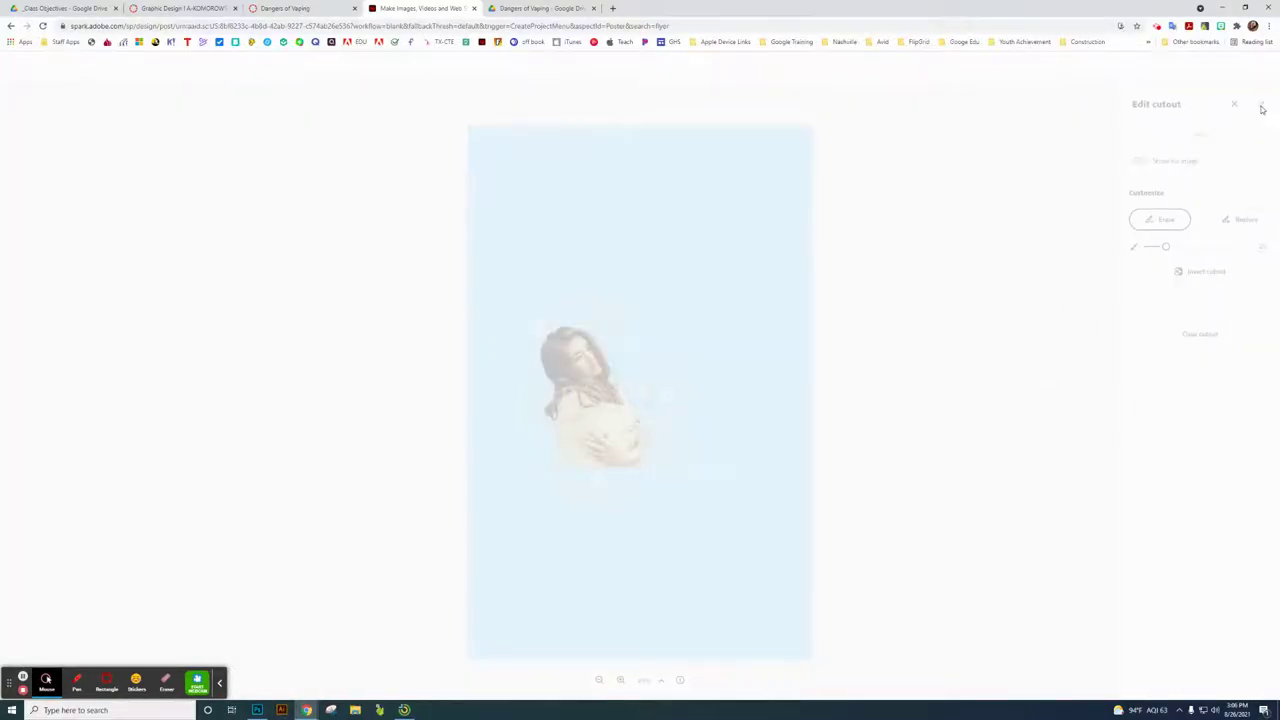
drag(603, 409, 620, 410)
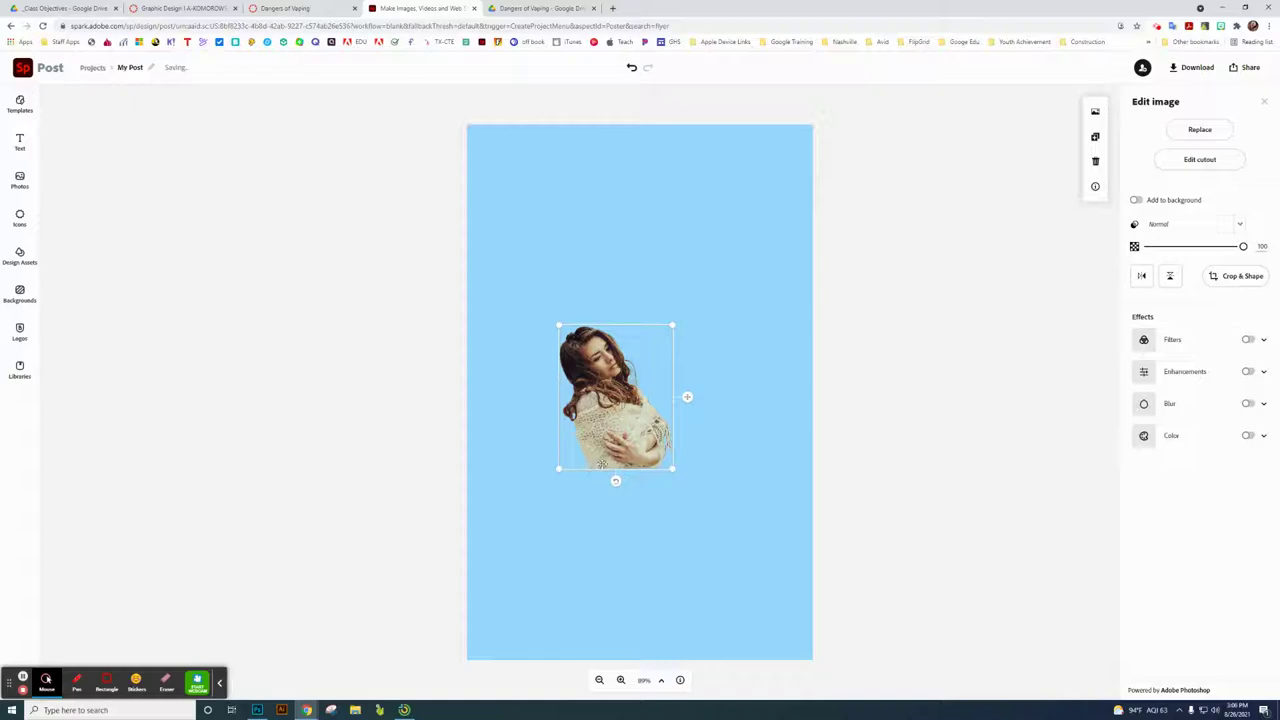
click(731, 434)
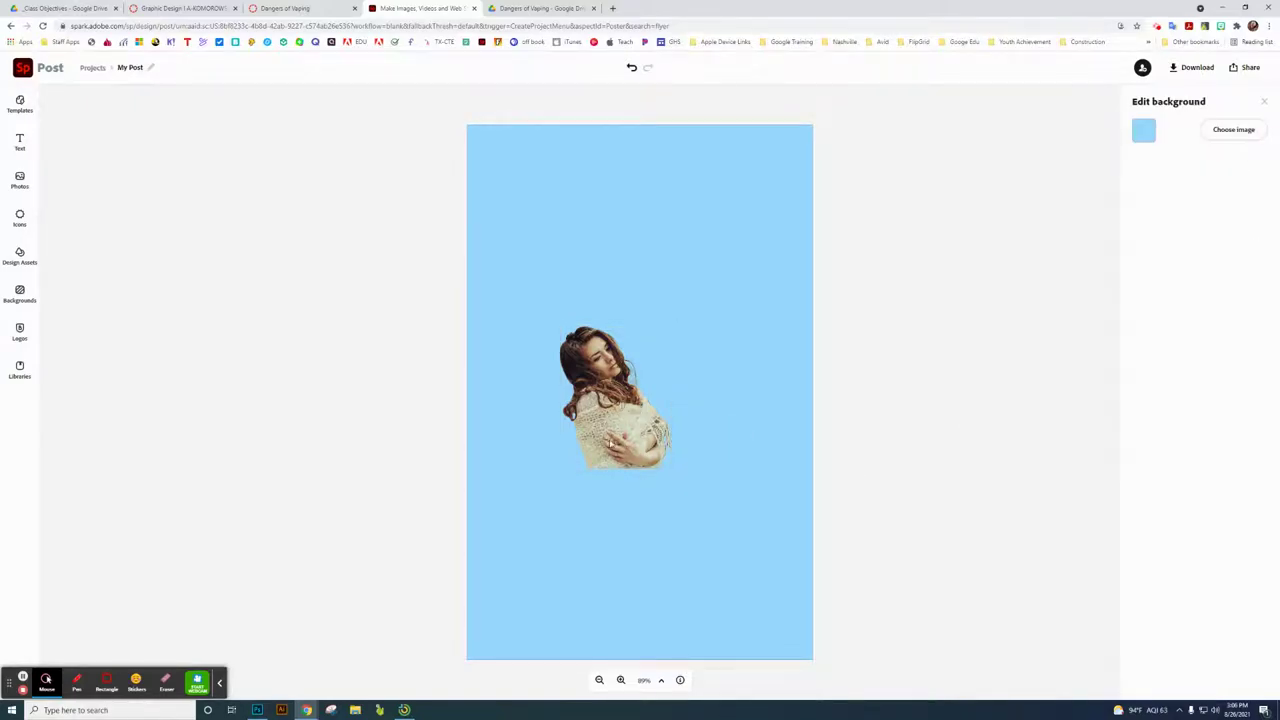
drag(608, 443, 578, 515)
drag(550, 557, 541, 626)
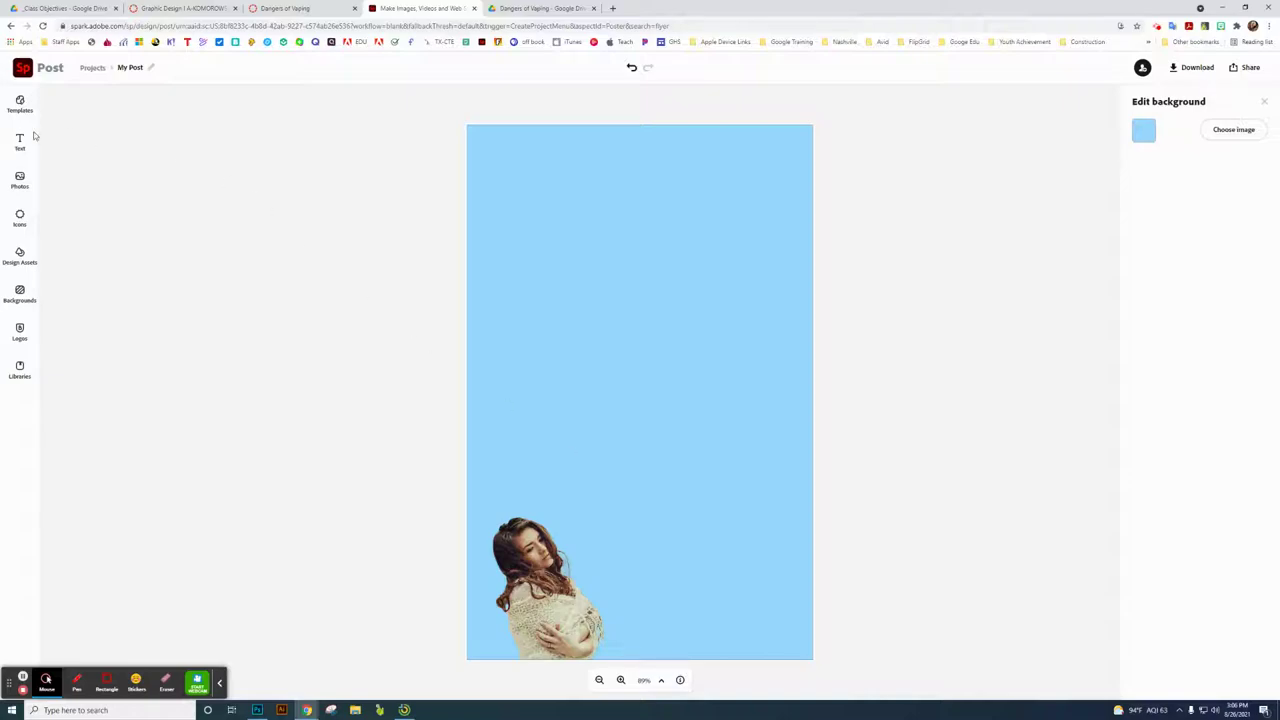
click(20, 180)
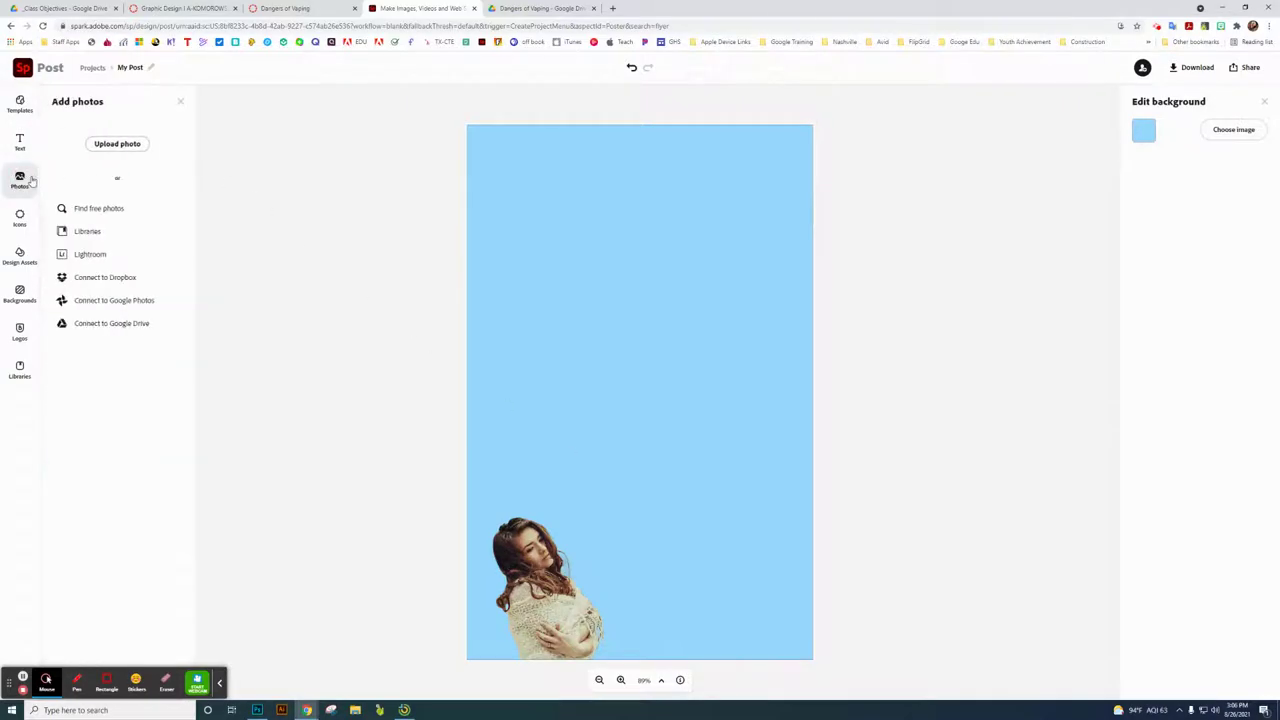
click(100, 210)
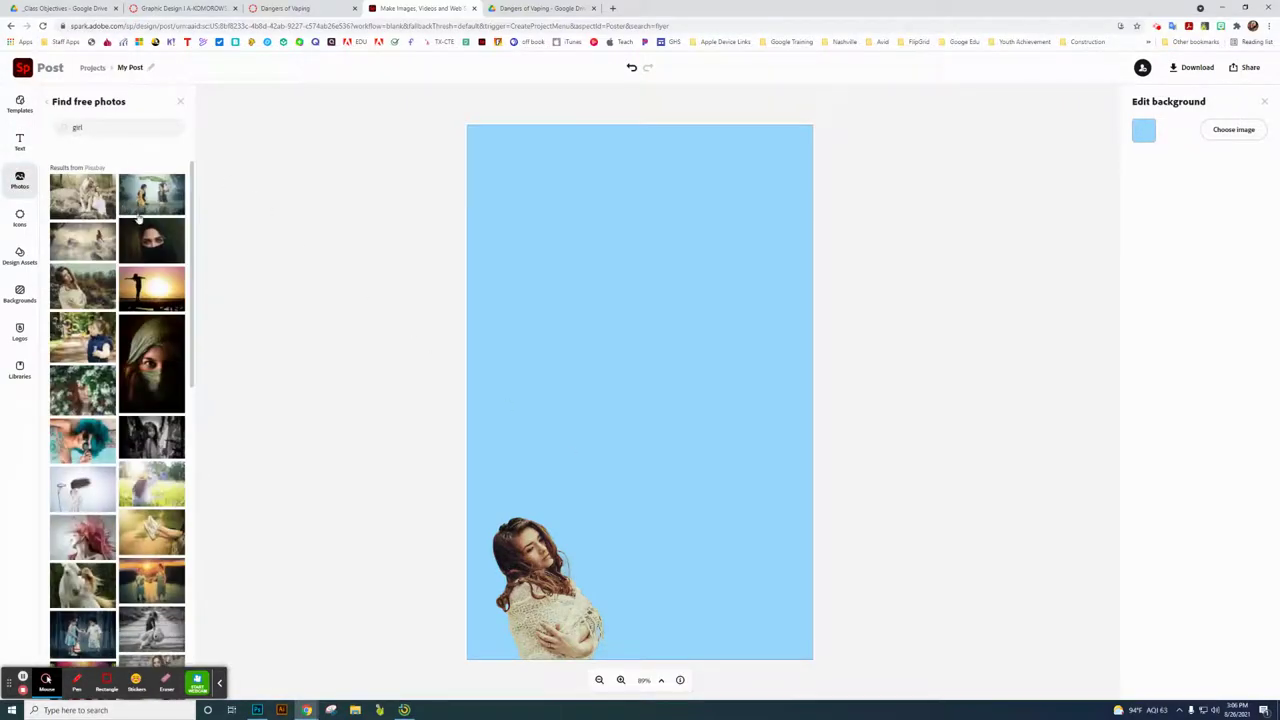
scroll(163, 416, down, 2)
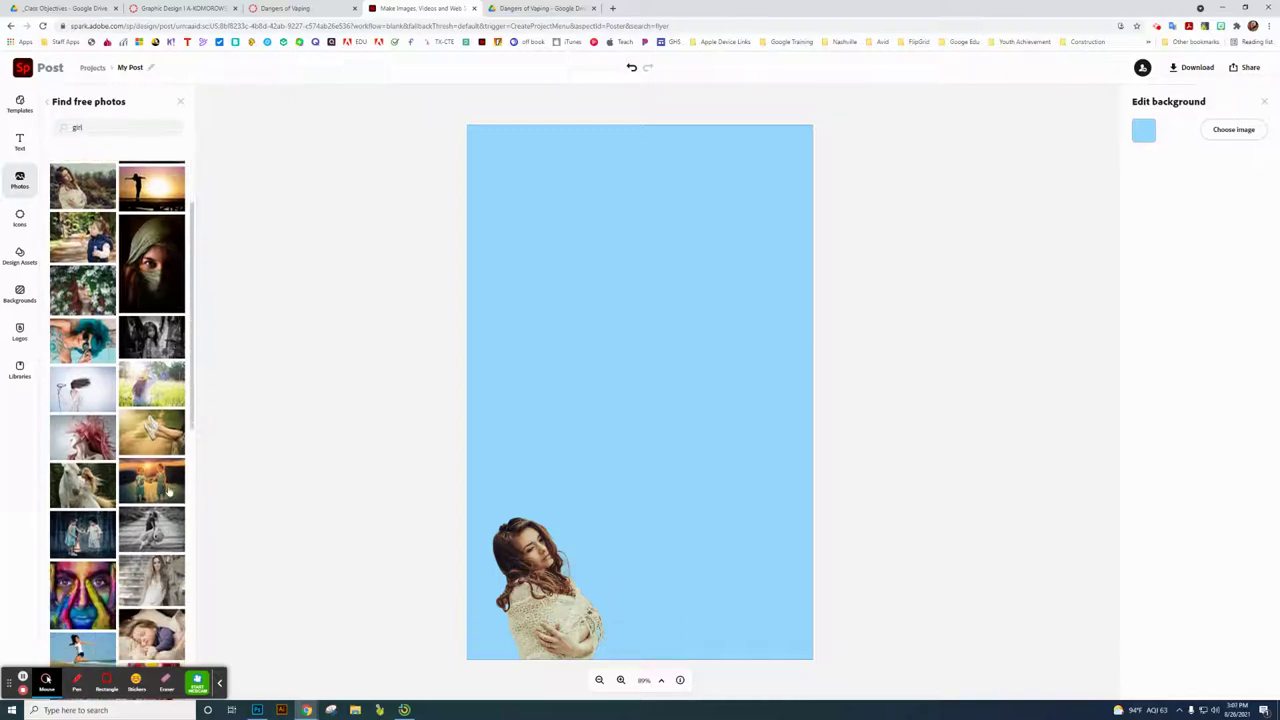
click(80, 537)
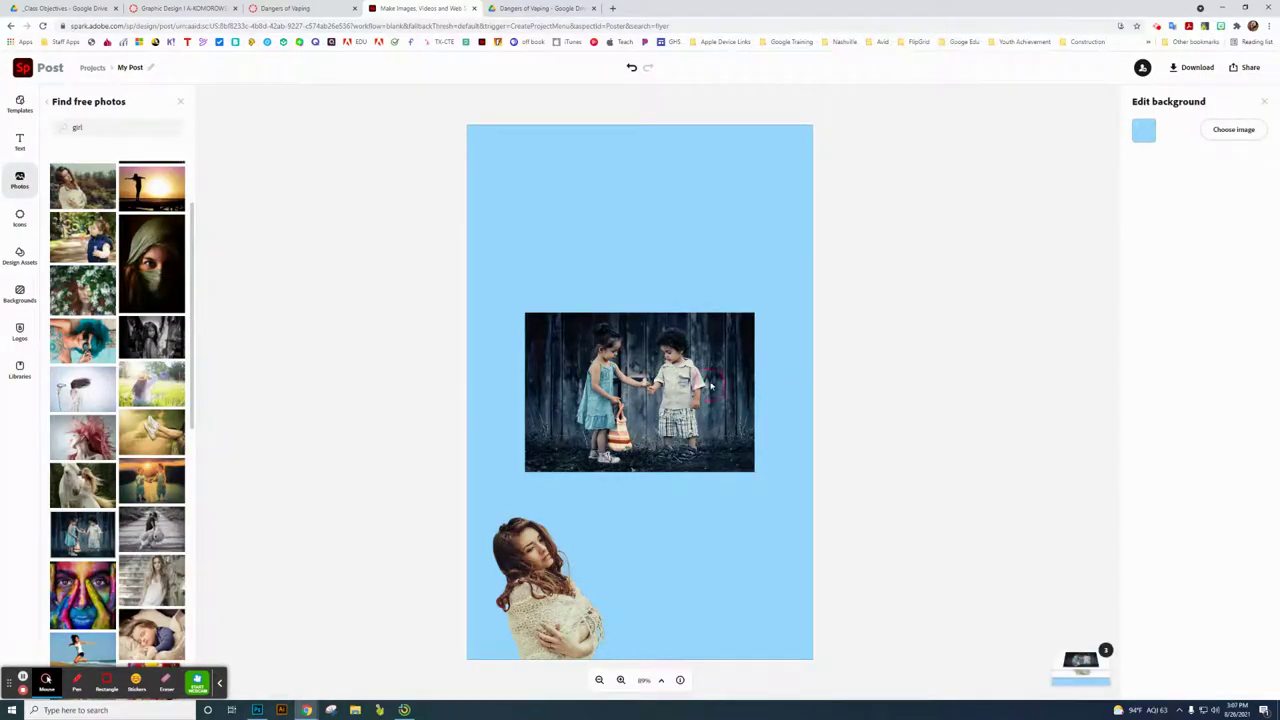
click(692, 384)
click(1203, 159)
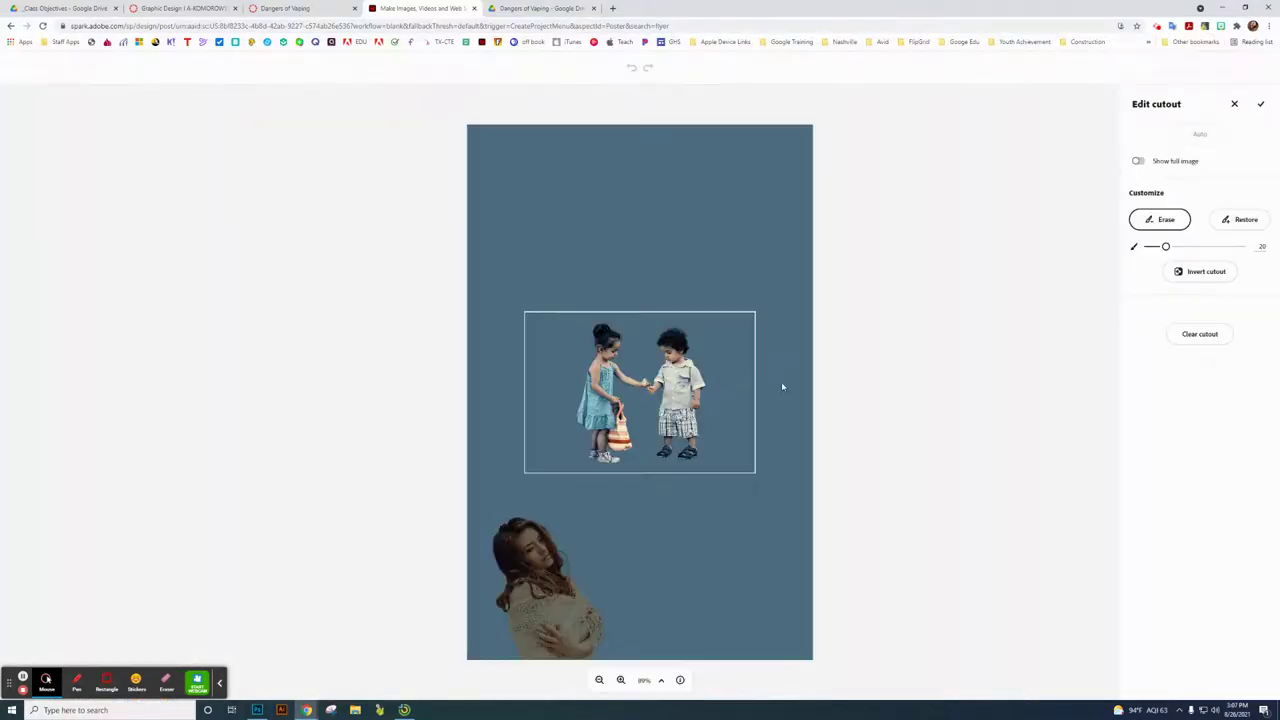
click(1261, 104)
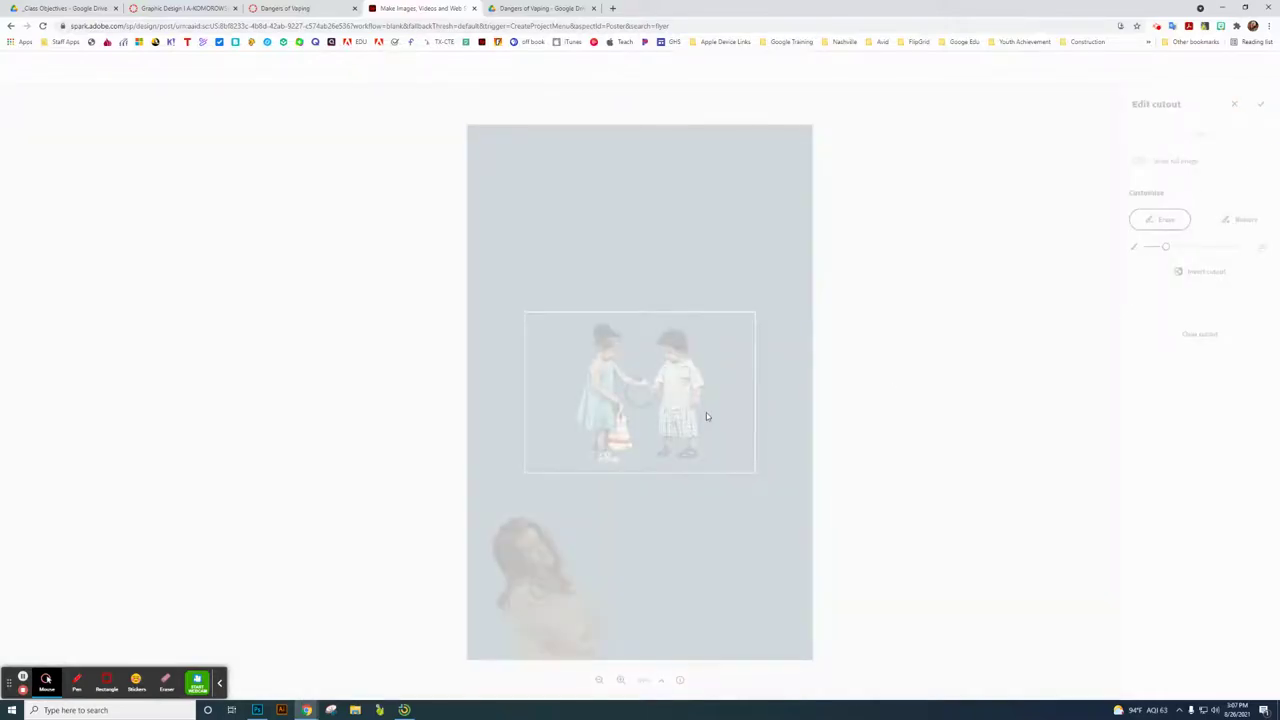
mouse_move(686, 420)
mouse_down()
mouse_move(641, 355)
mouse_move(688, 398)
mouse_up()
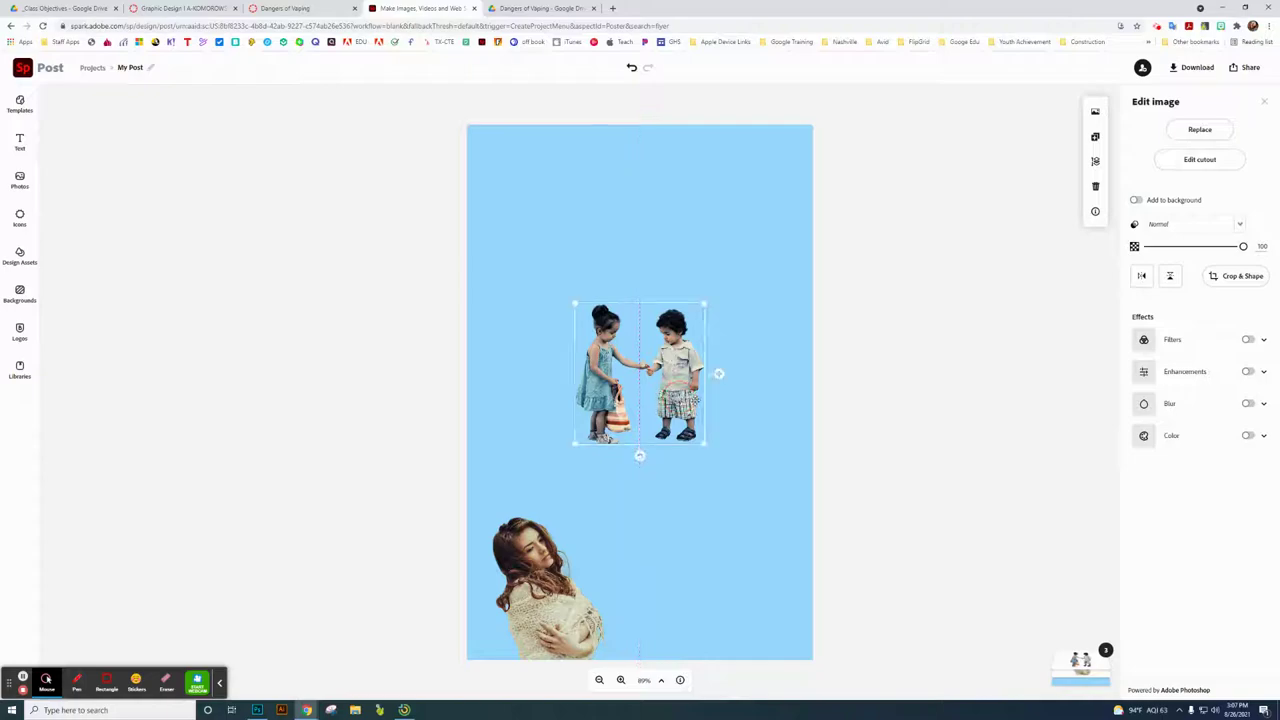
key(Delete)
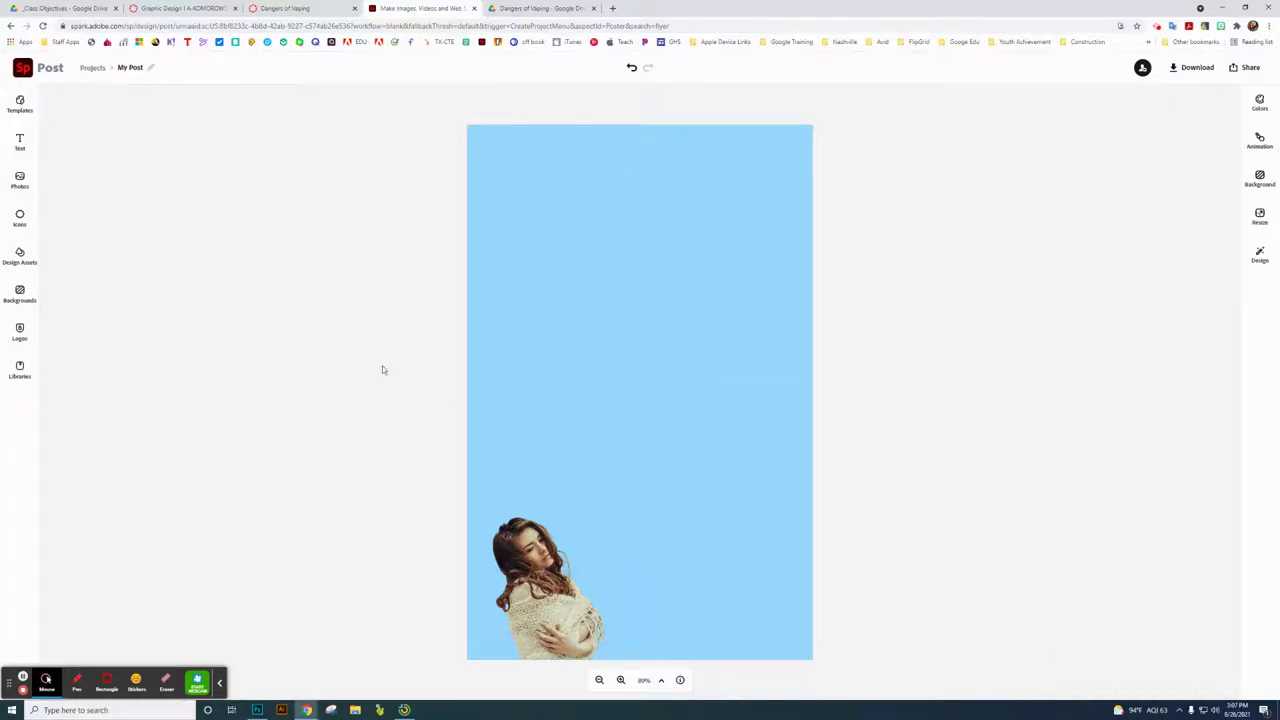
Search icons for 'triangle' and 'he', then add a 'Double click to edit' text box.
click(19, 216)
text(triangle)
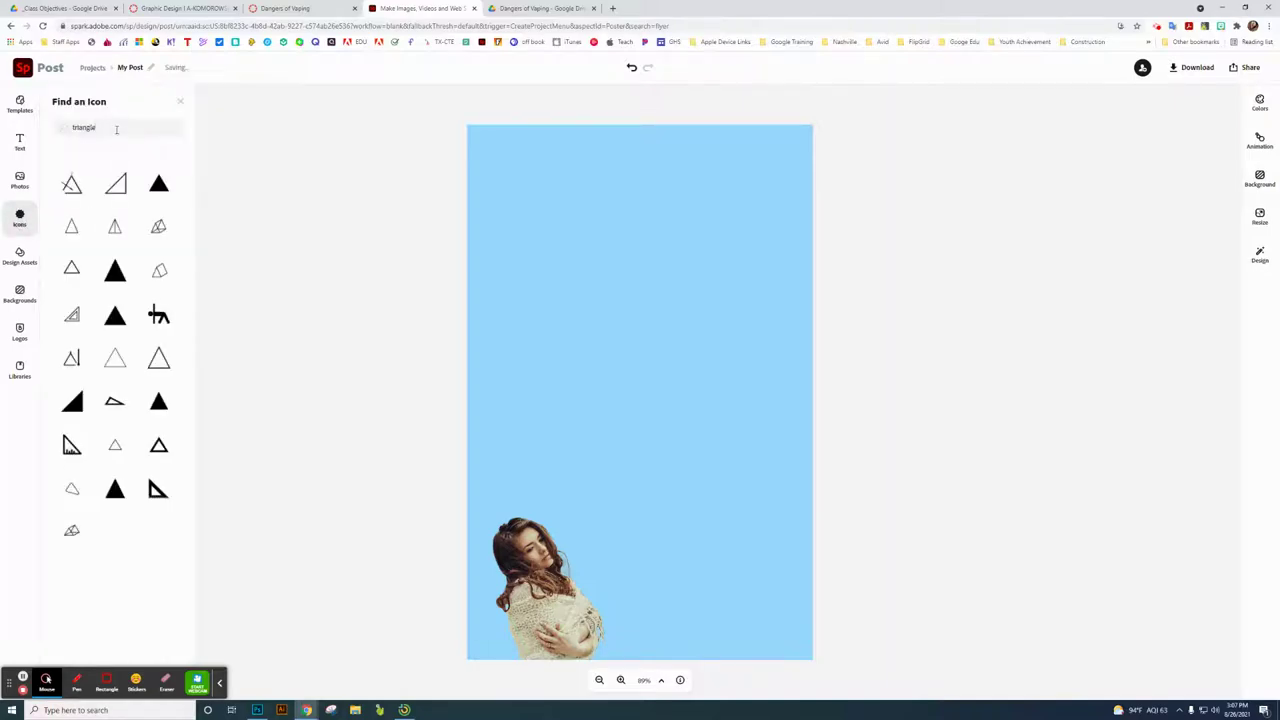
click(127, 127)
drag(127, 127, 32, 142)
text(heart)
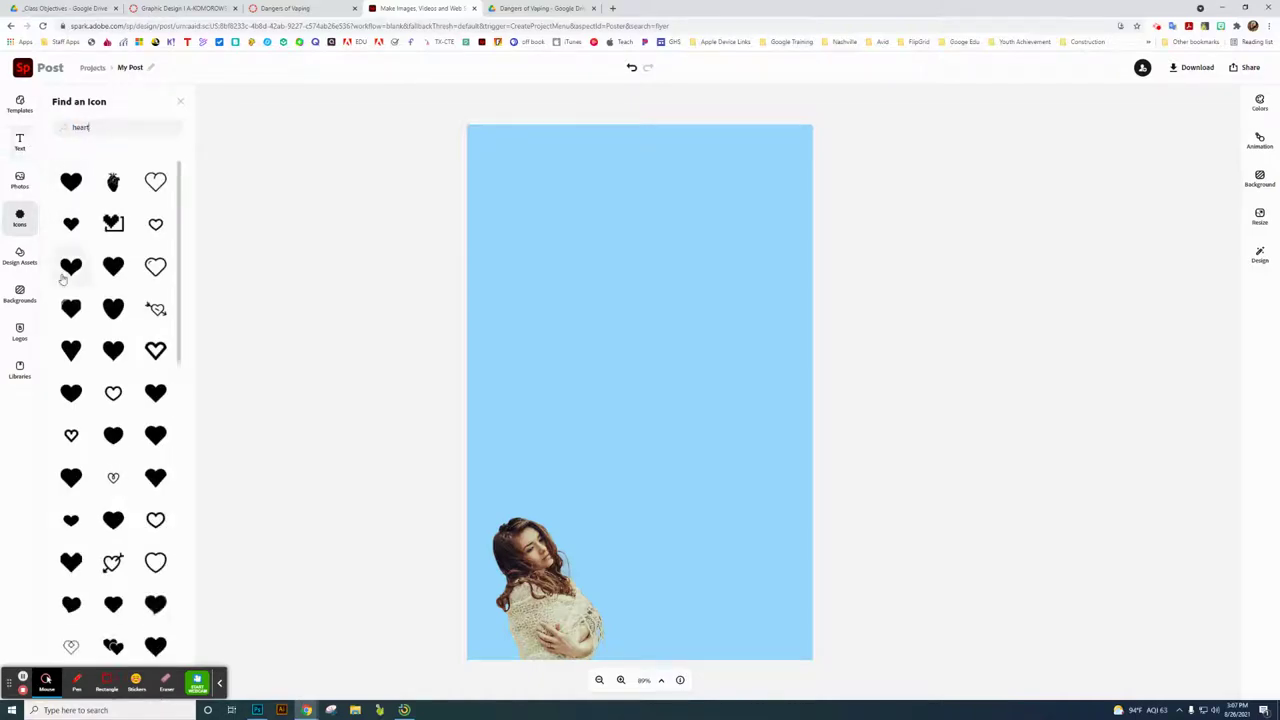
click(19, 142)
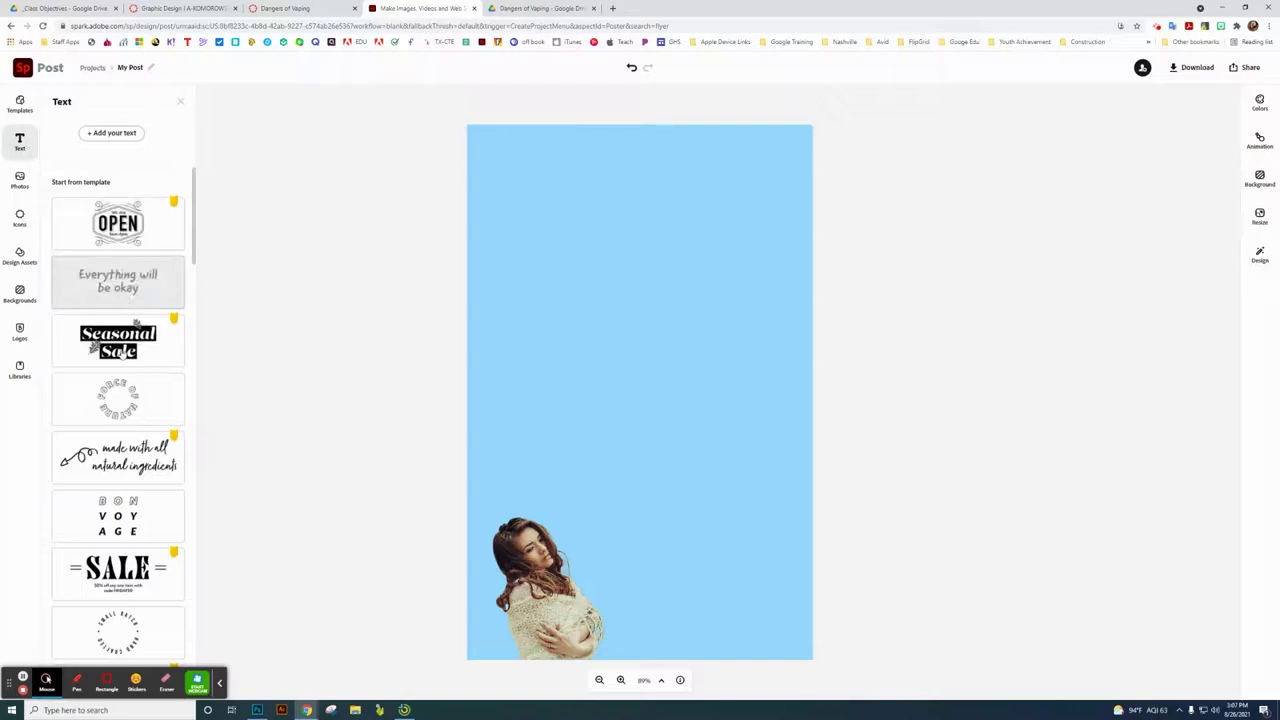
click(124, 141)
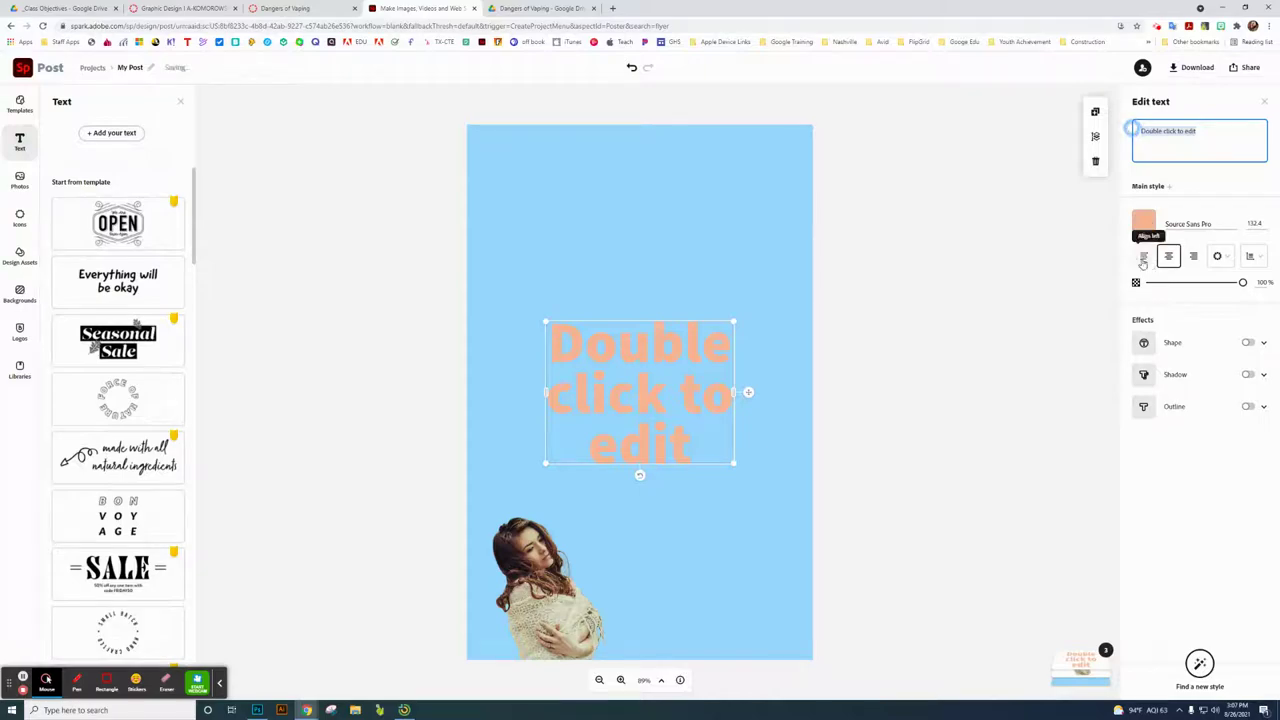
Browse the font list and font size options for the text box.
click(1195, 224)
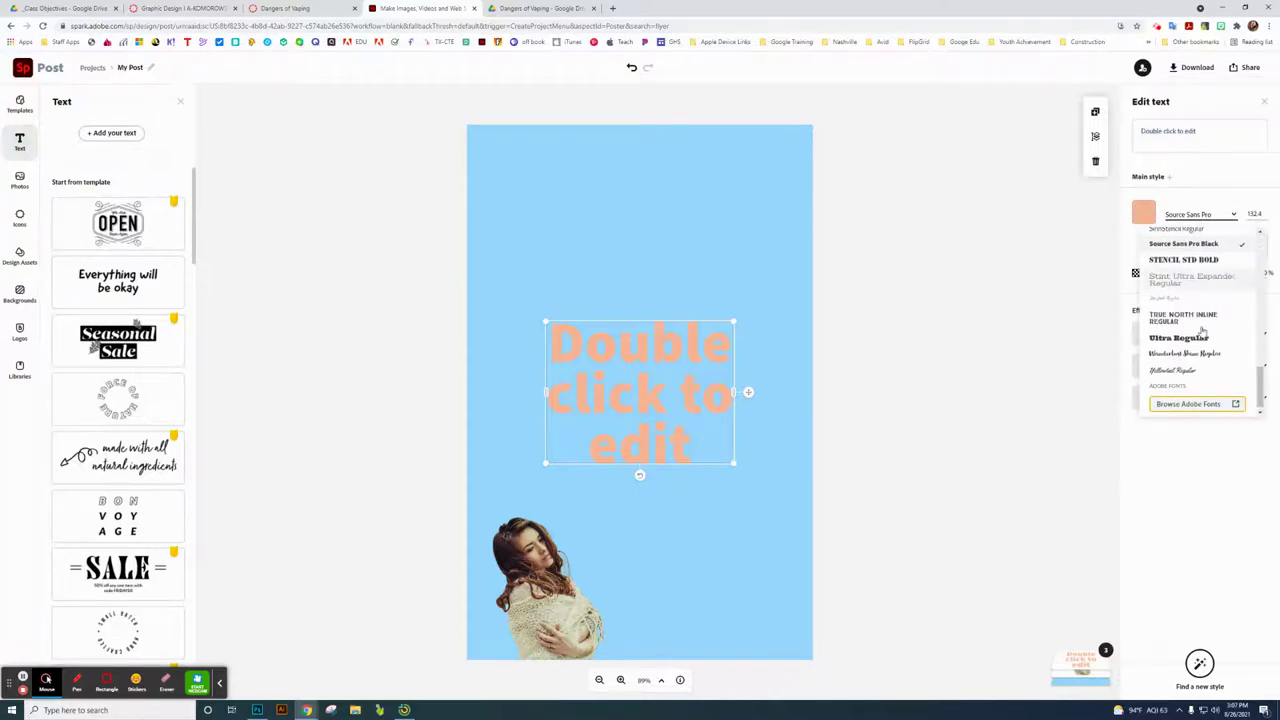
scroll(1192, 376, up, 3)
scroll(1190, 372, up, 4)
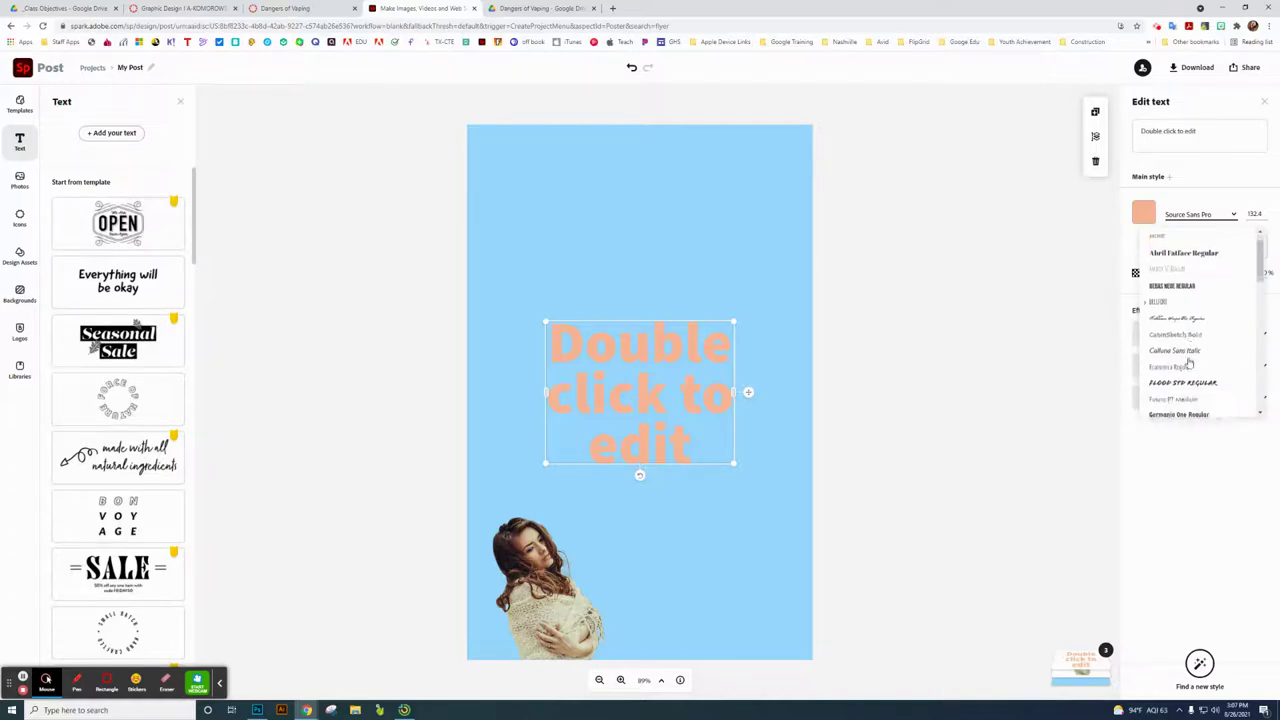
scroll(1189, 364, up, 3)
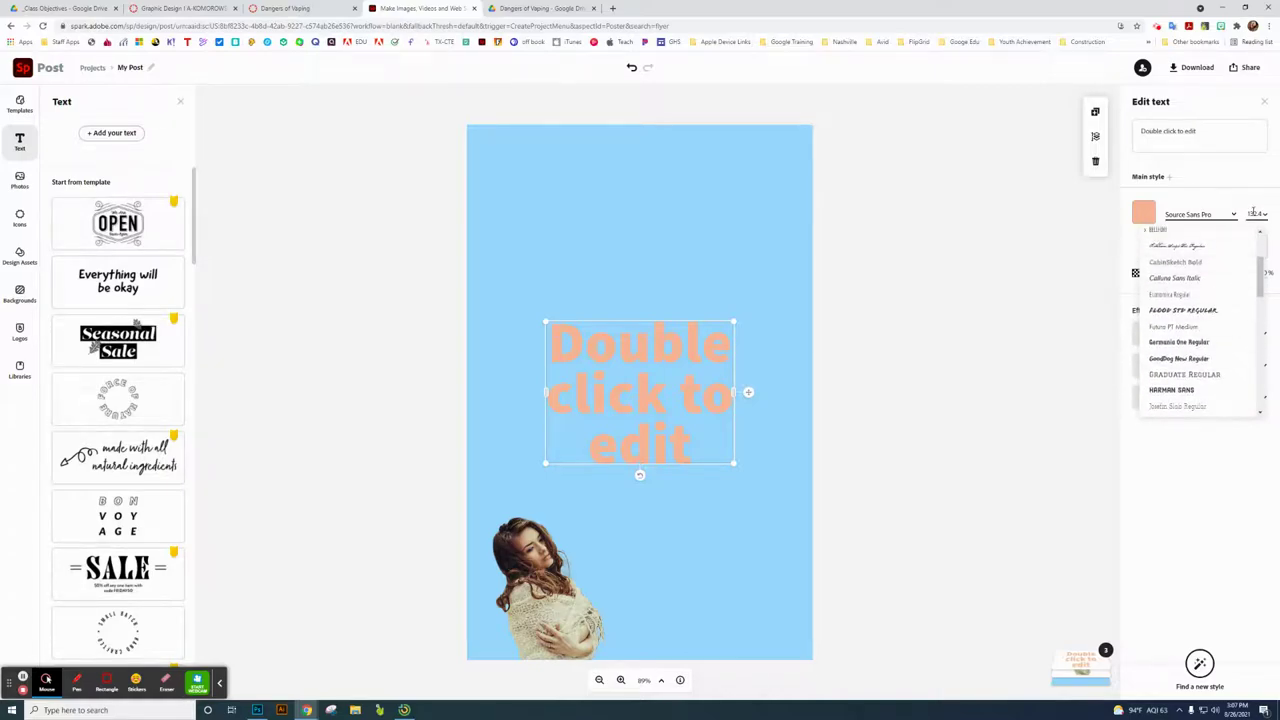
click(1253, 214)
click(1060, 236)
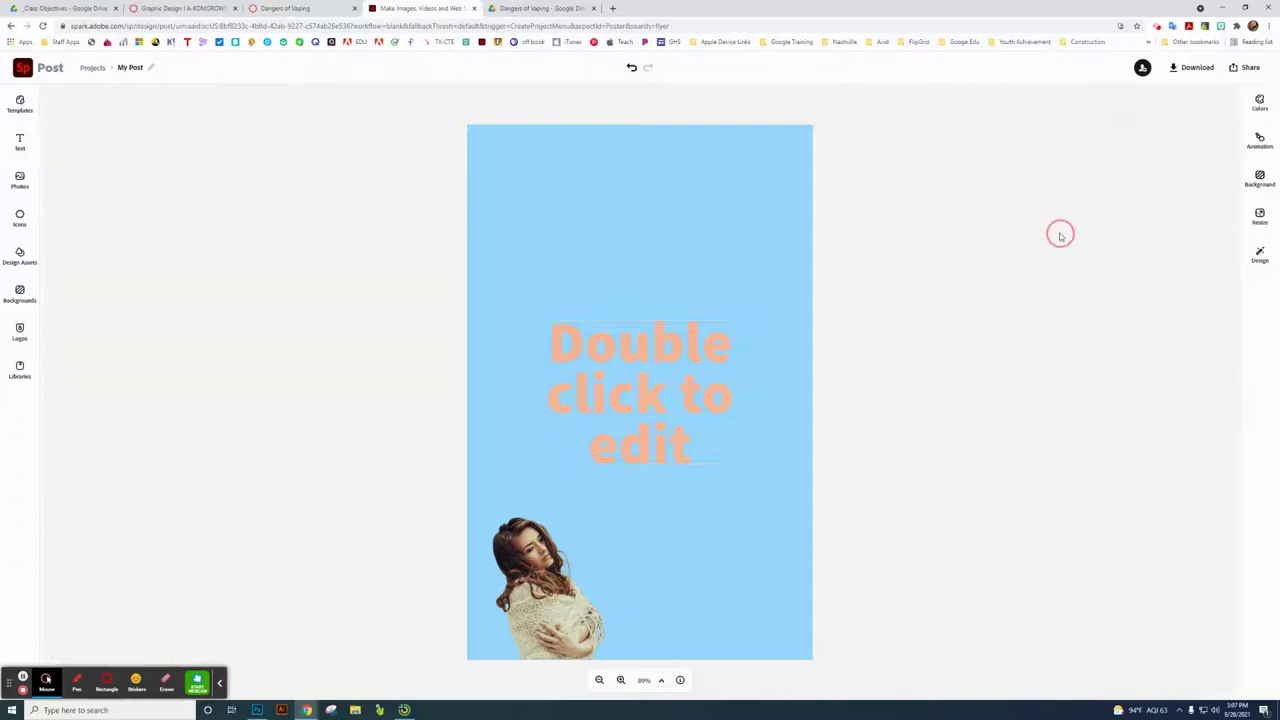
Turn on a yellow drop shadow for the text, trying Shape then removing it.
click(660, 366)
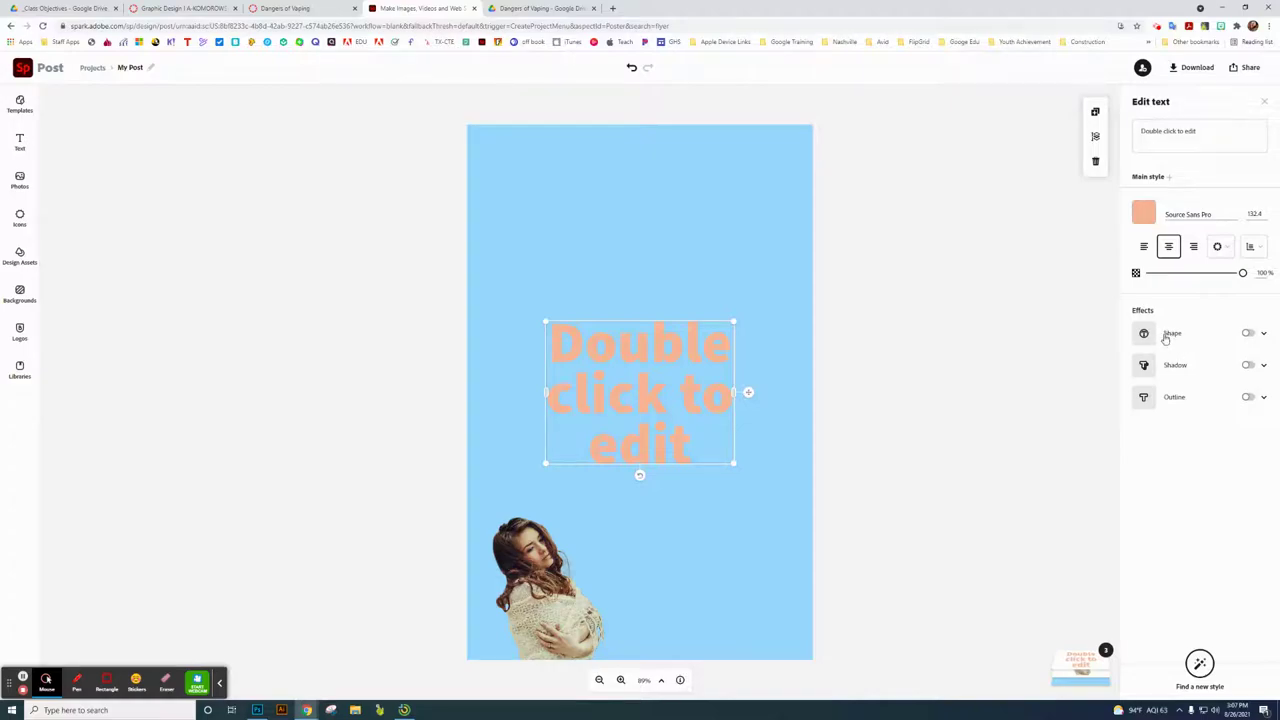
click(1249, 366)
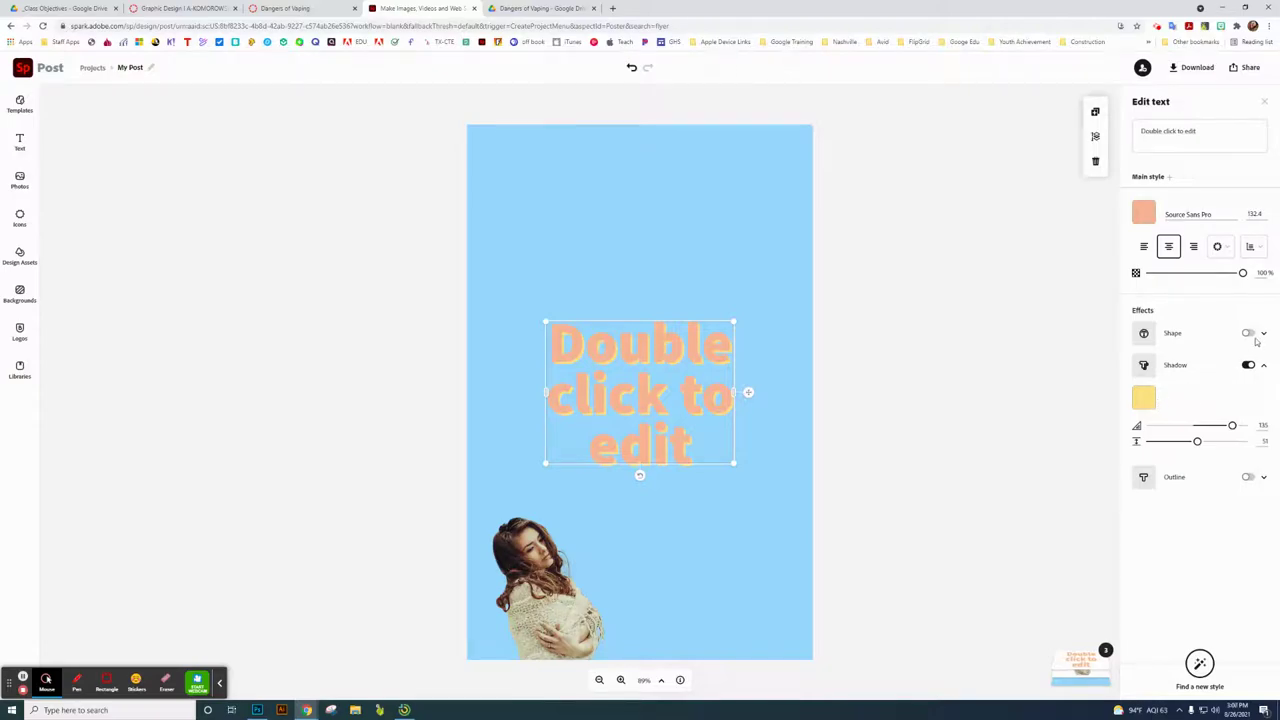
click(1248, 334)
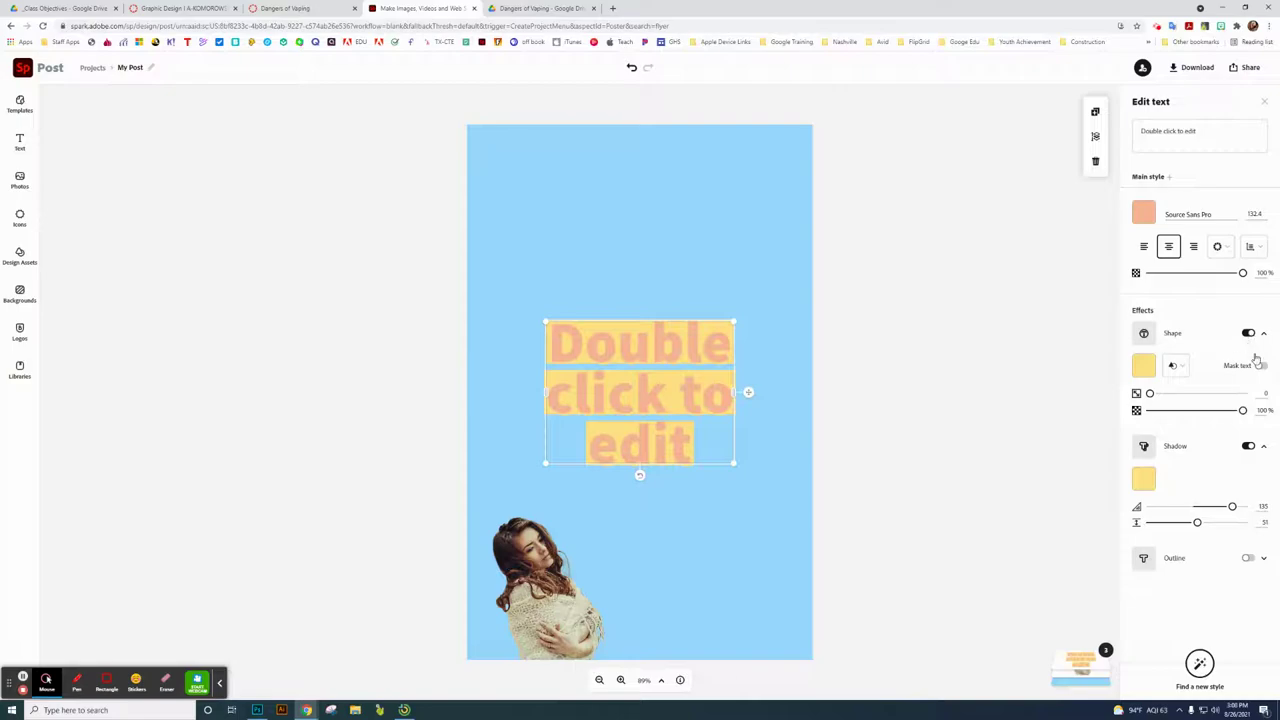
click(1248, 335)
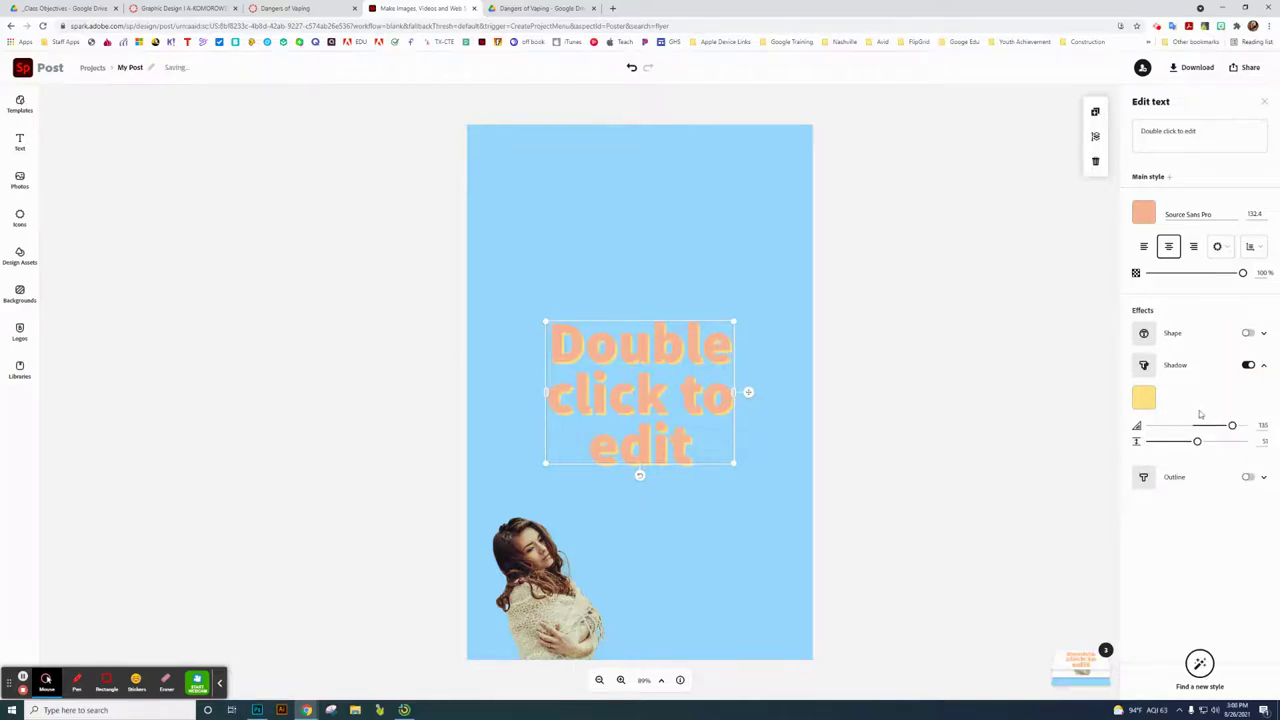
click(1055, 415)
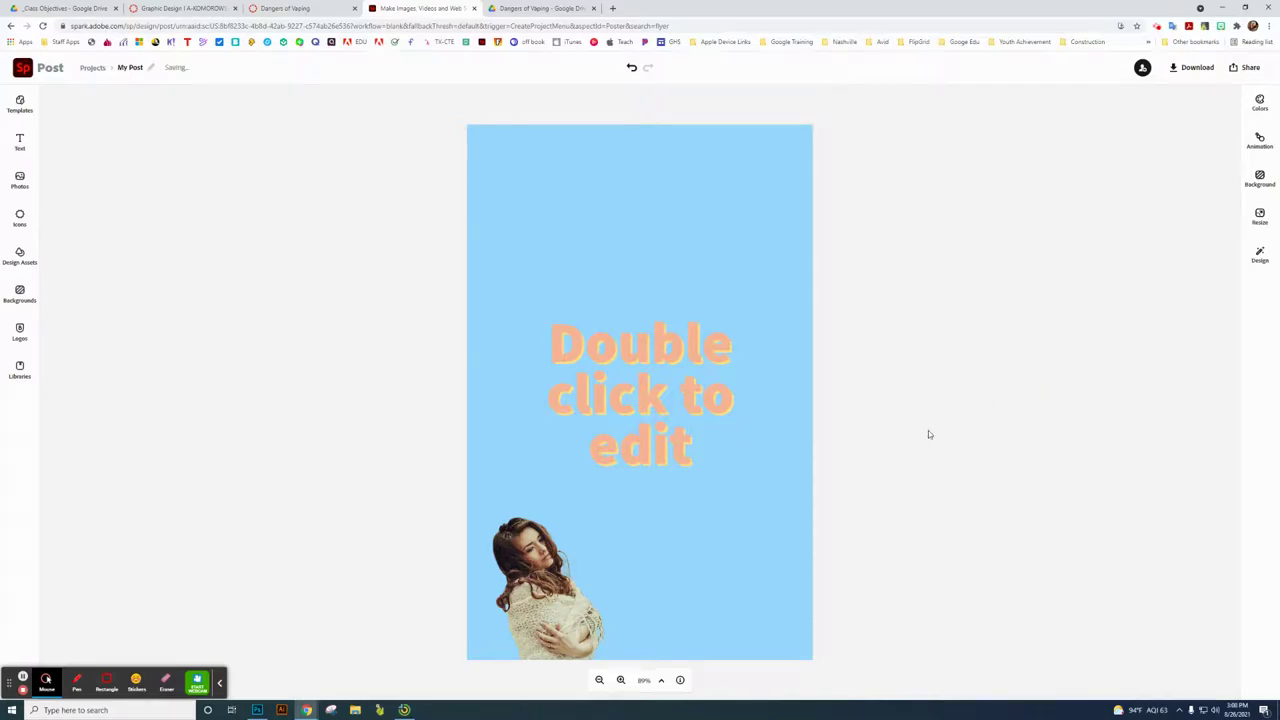
Open the finished Danger of Vaping example project, then move and undo its model photo.
click(93, 68)
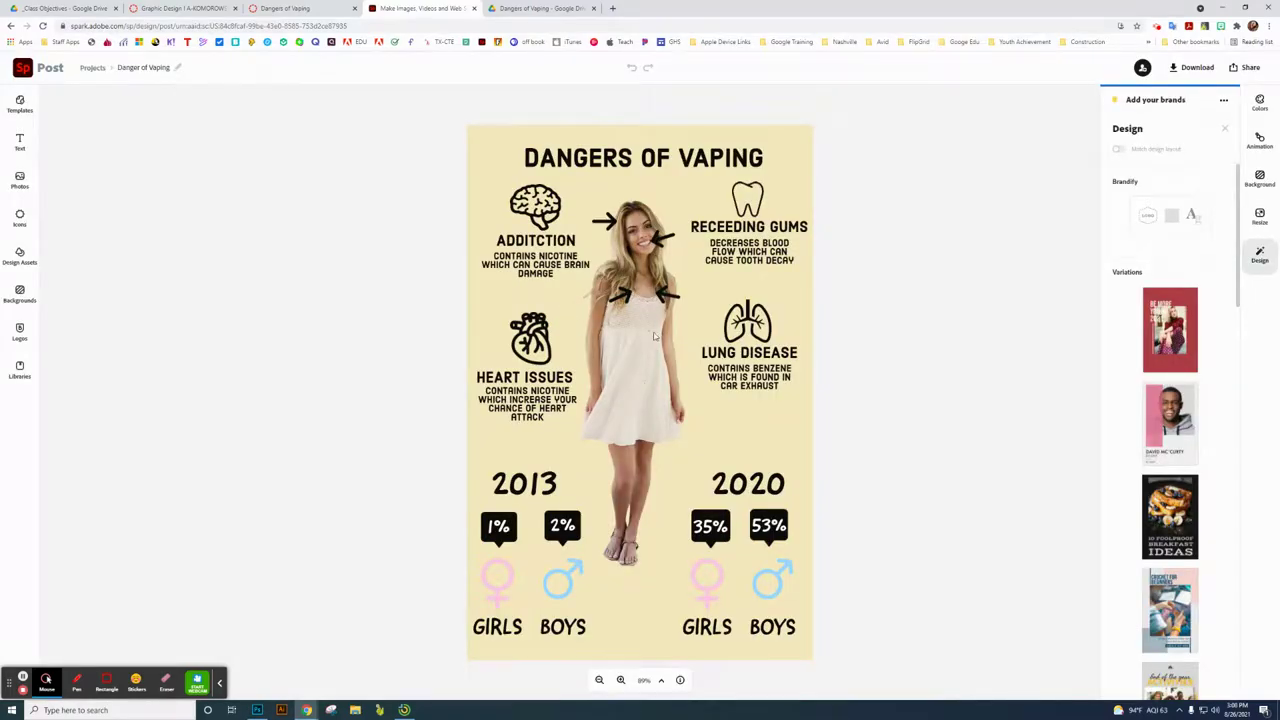
click(646, 344)
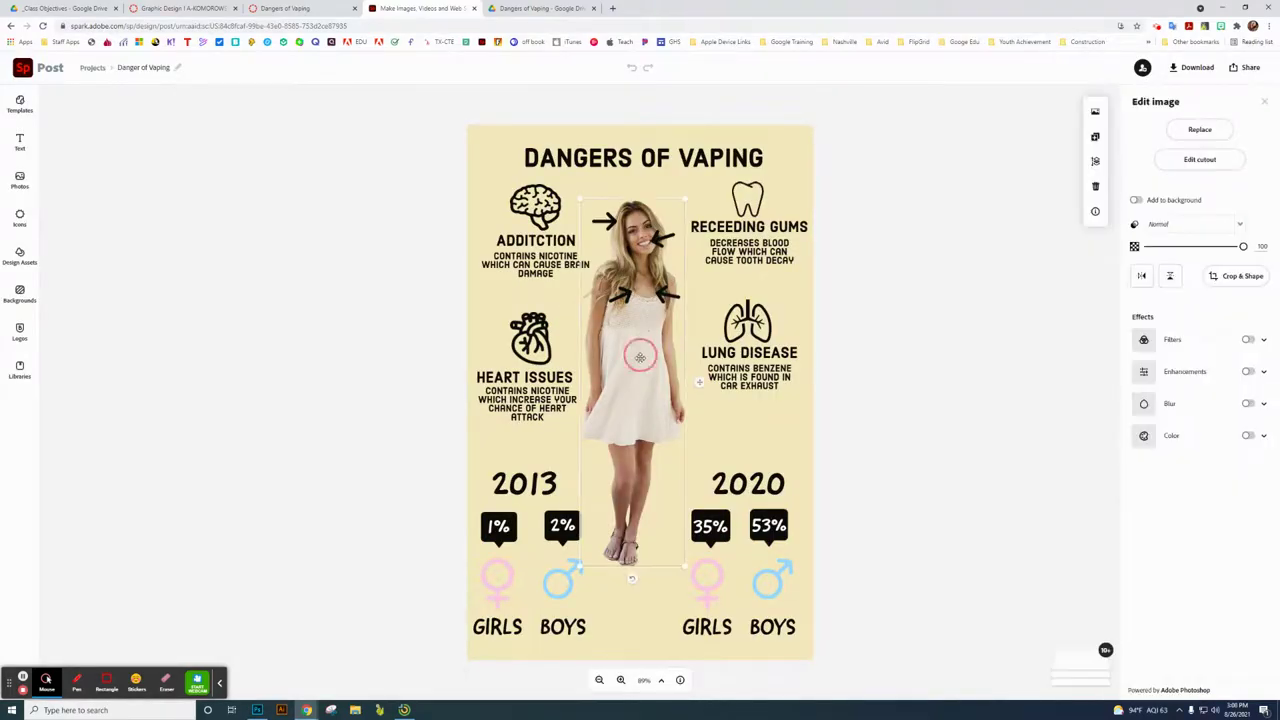
mouse_move(640, 354)
mouse_down()
mouse_move(668, 372)
mouse_move(631, 350)
mouse_up()
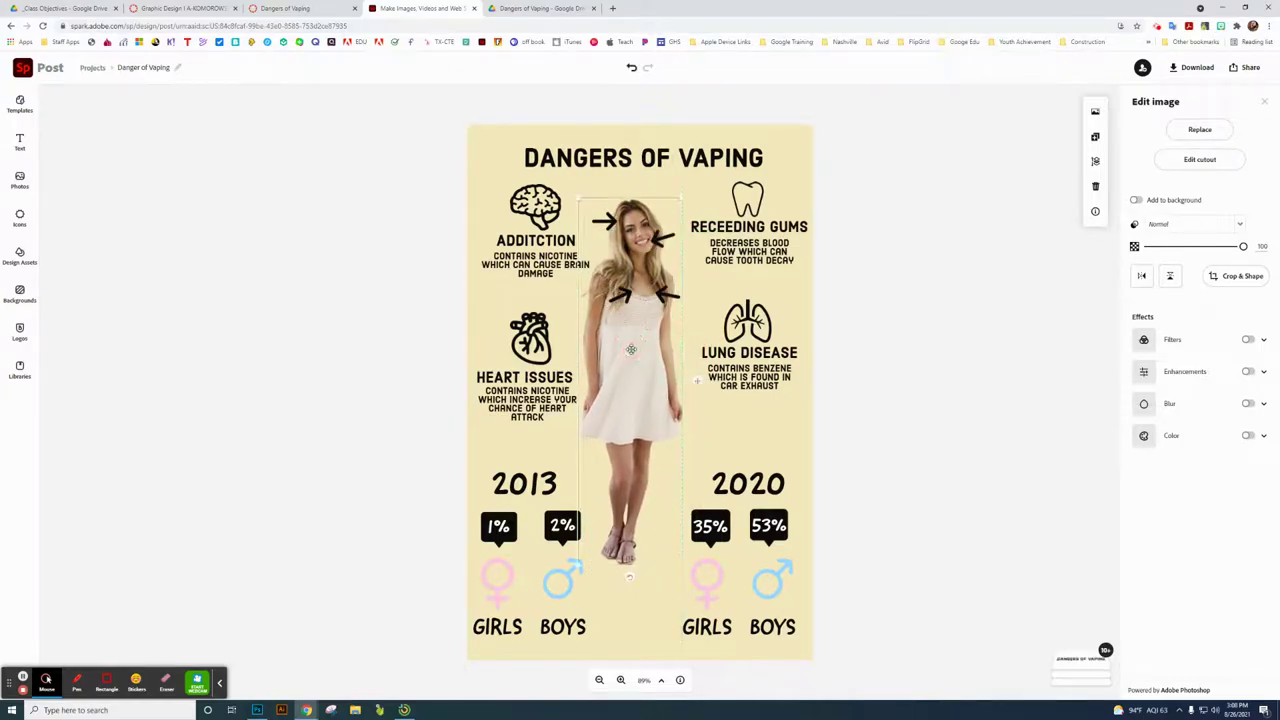
key(ctrl+z)
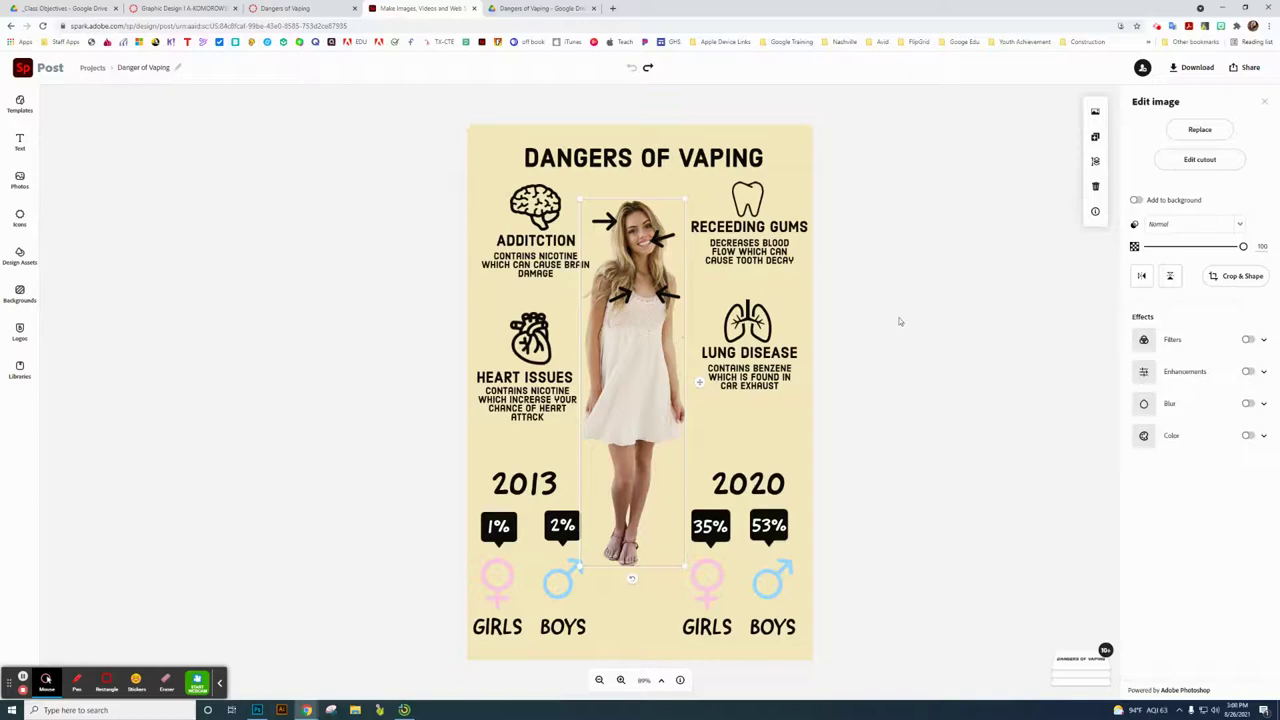
click(899, 321)
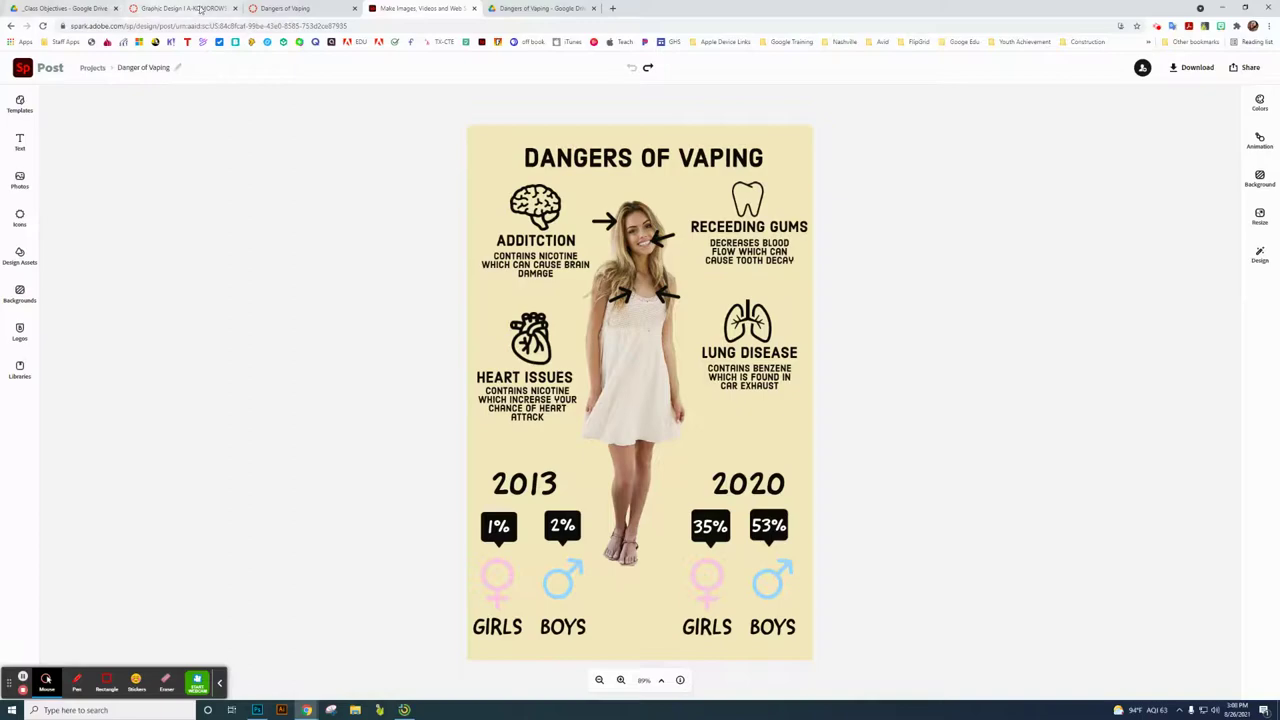
click(554, 10)
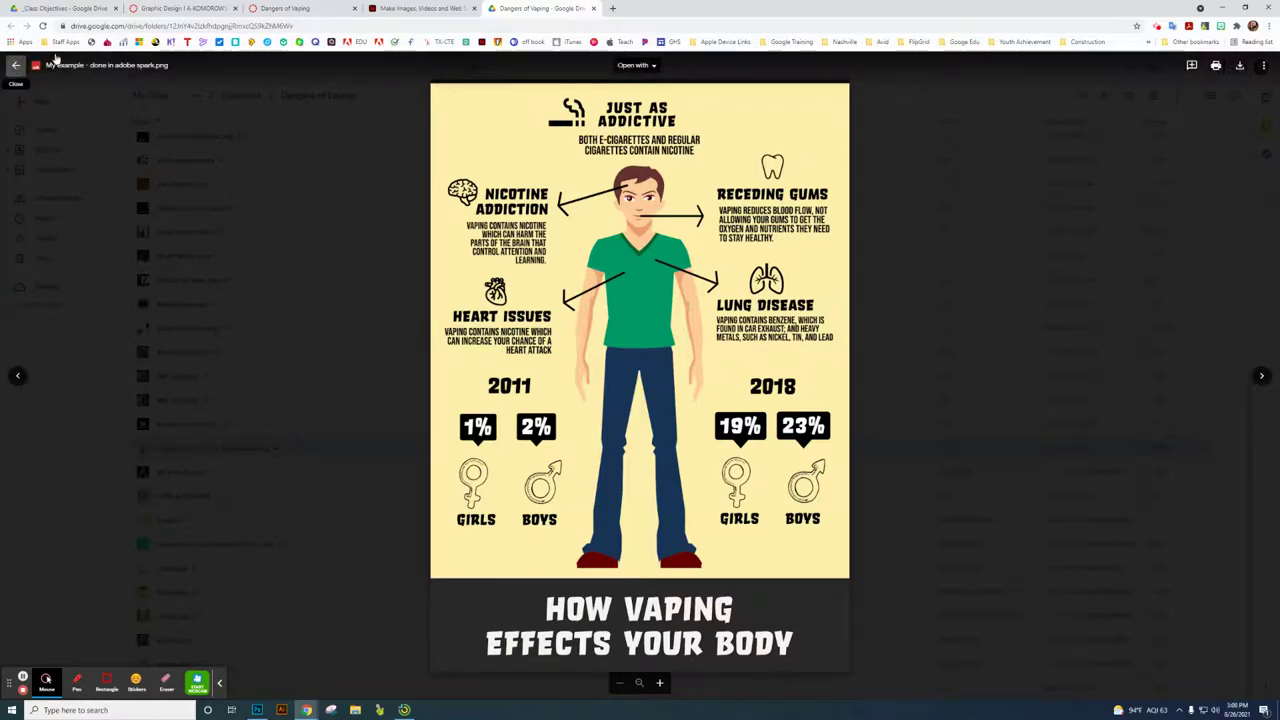
click(418, 8)
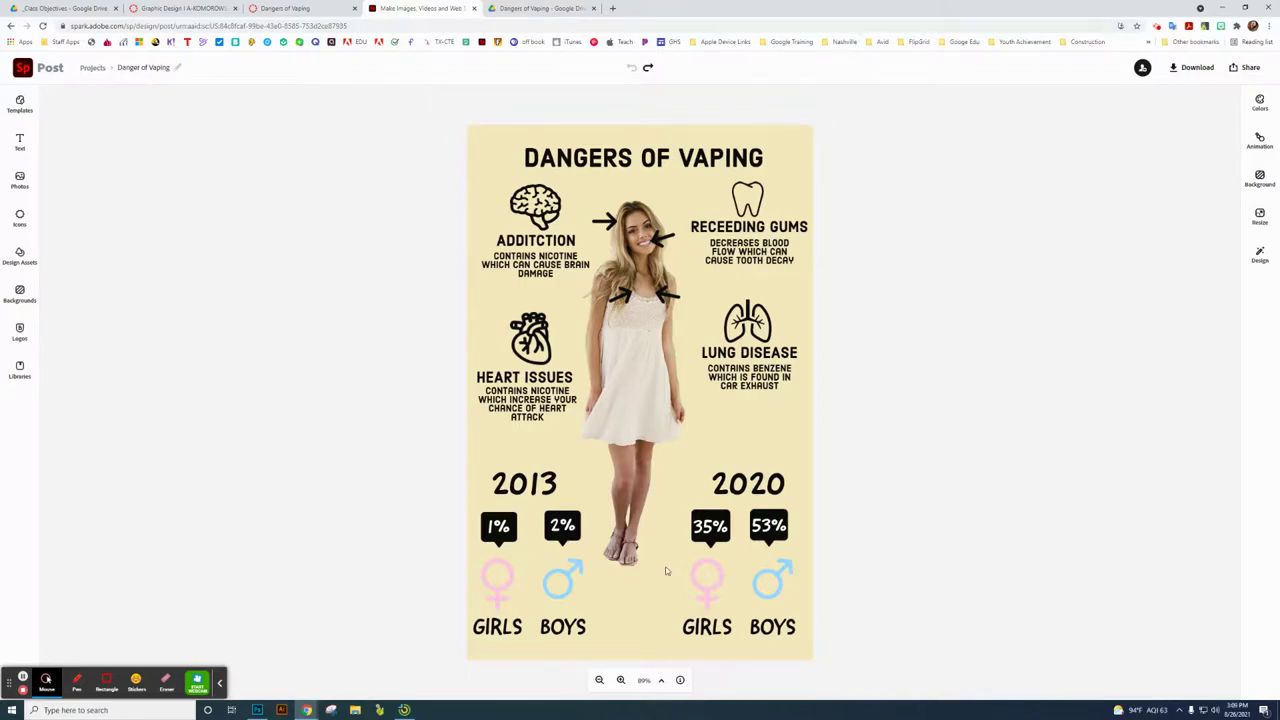
Download the flyer in PNG format with the Solid color background option as Danger of Vaping.png.
click(1196, 69)
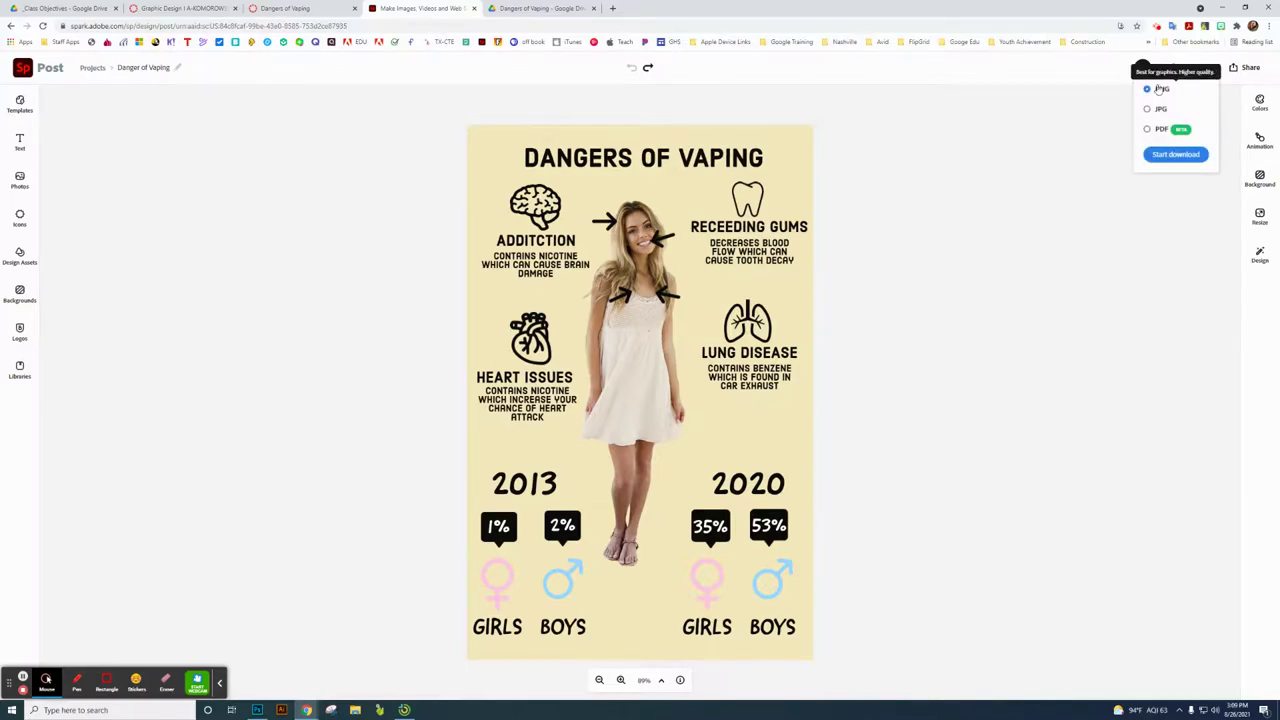
click(1161, 156)
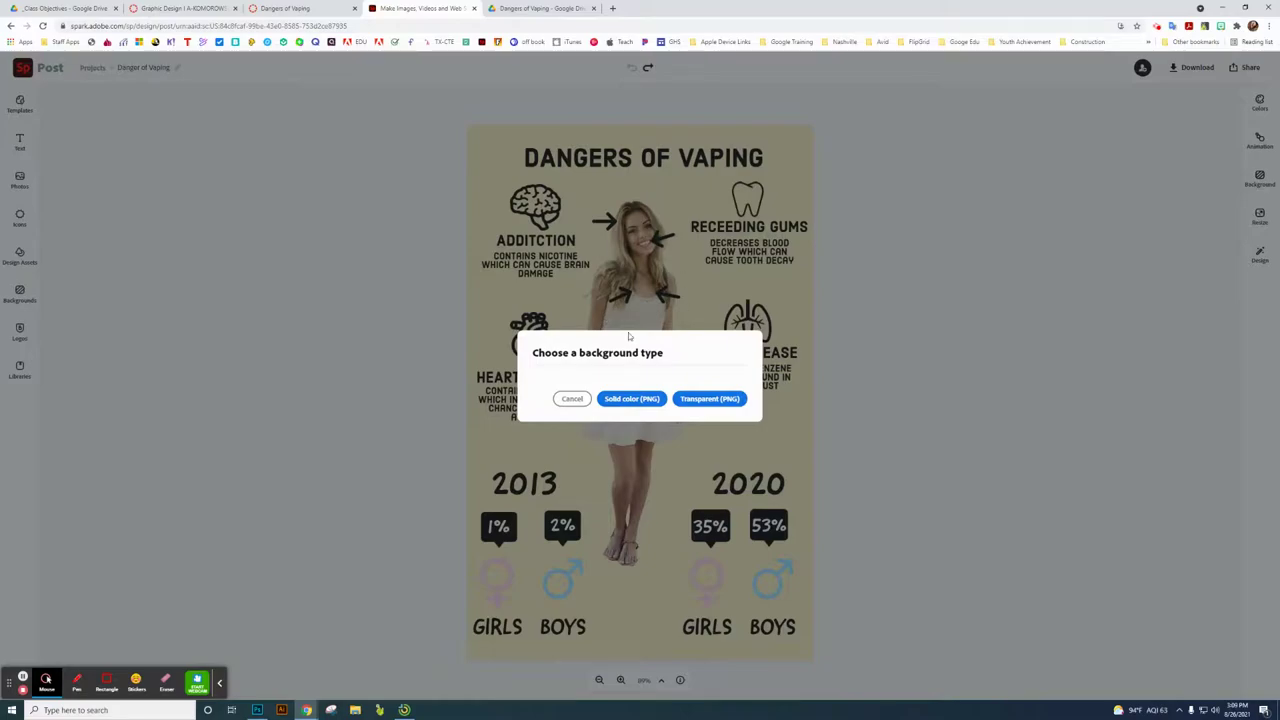
click(630, 399)
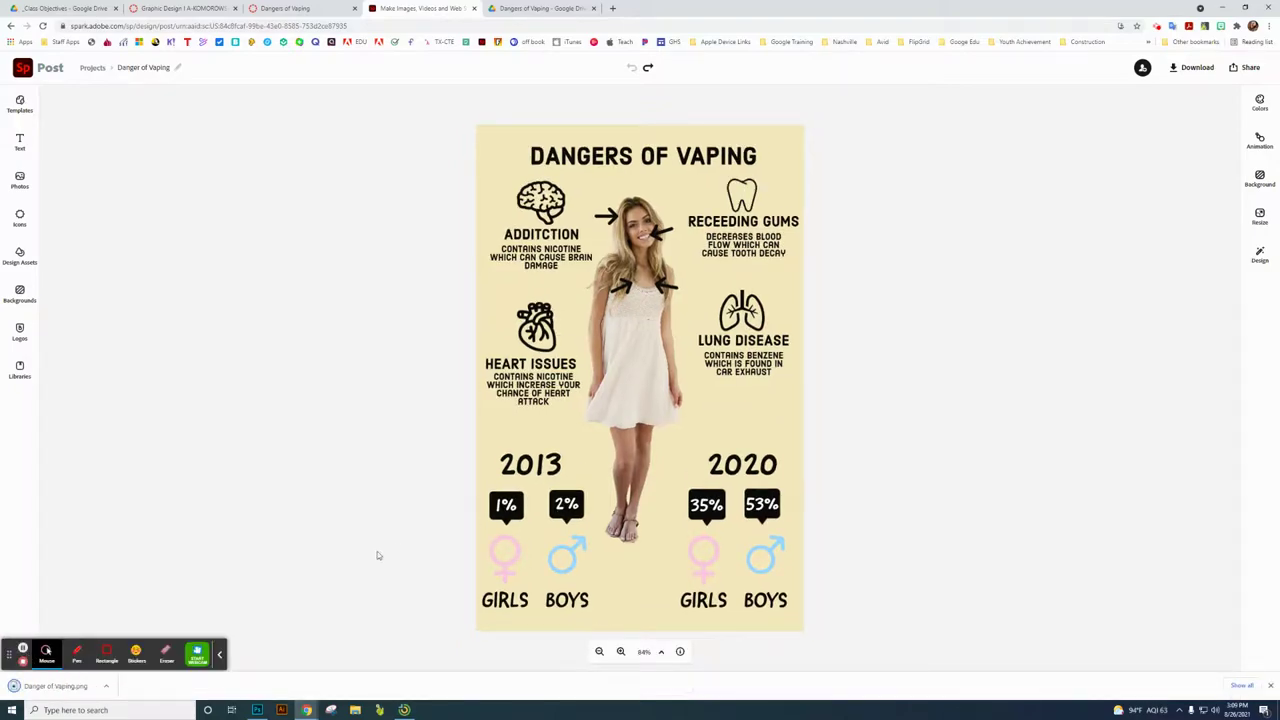
click(222, 655)
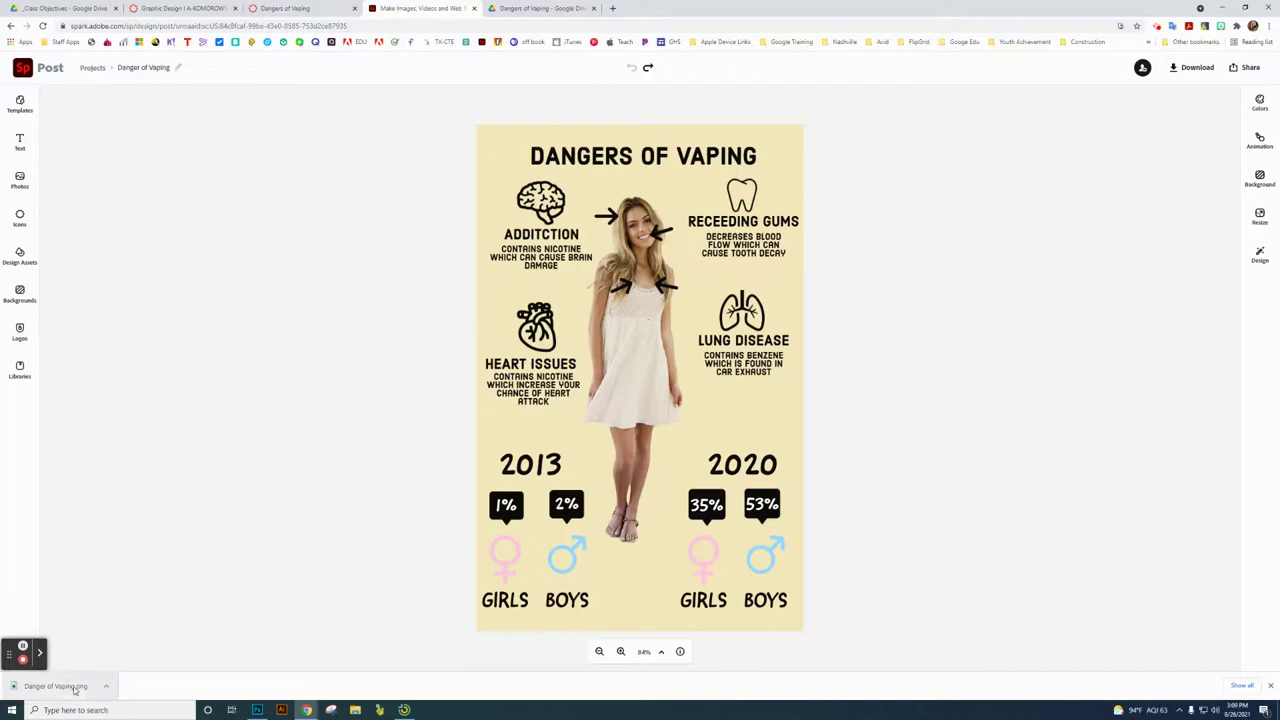
Open the Dangers of Vaping assignment in Student View and start the assignment.
click(185, 8)
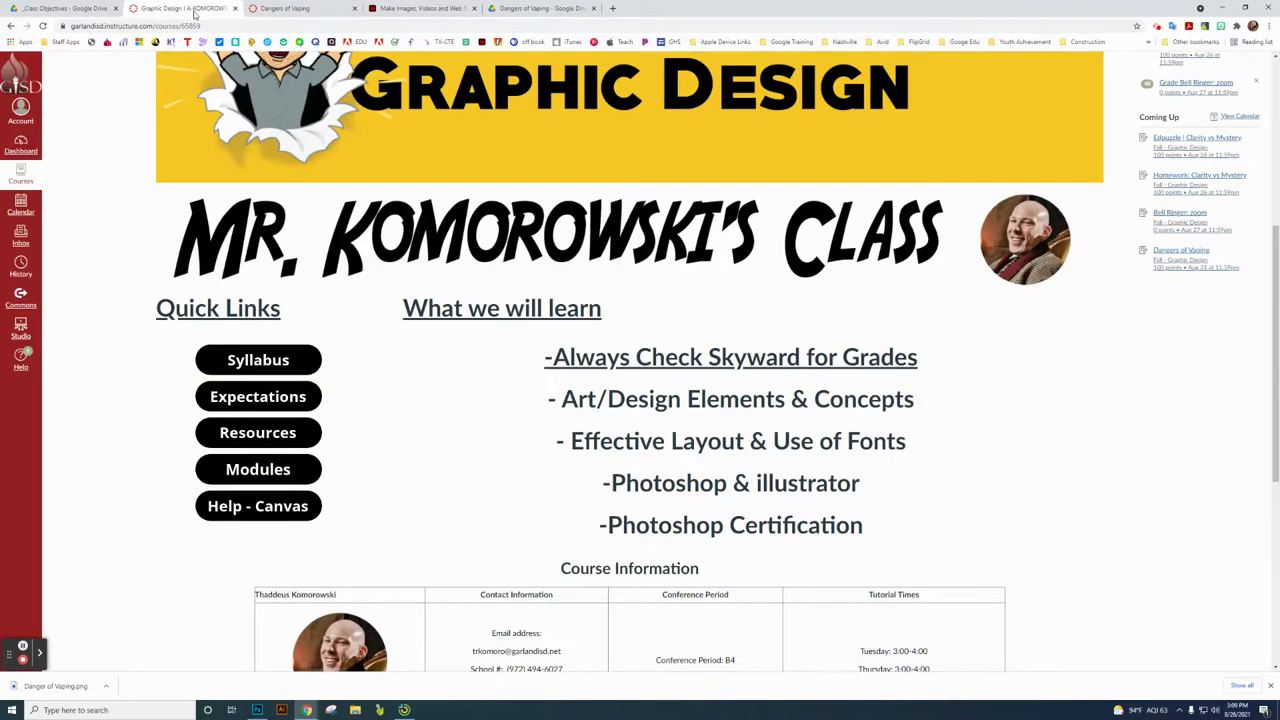
scroll(154, 229, down, 1)
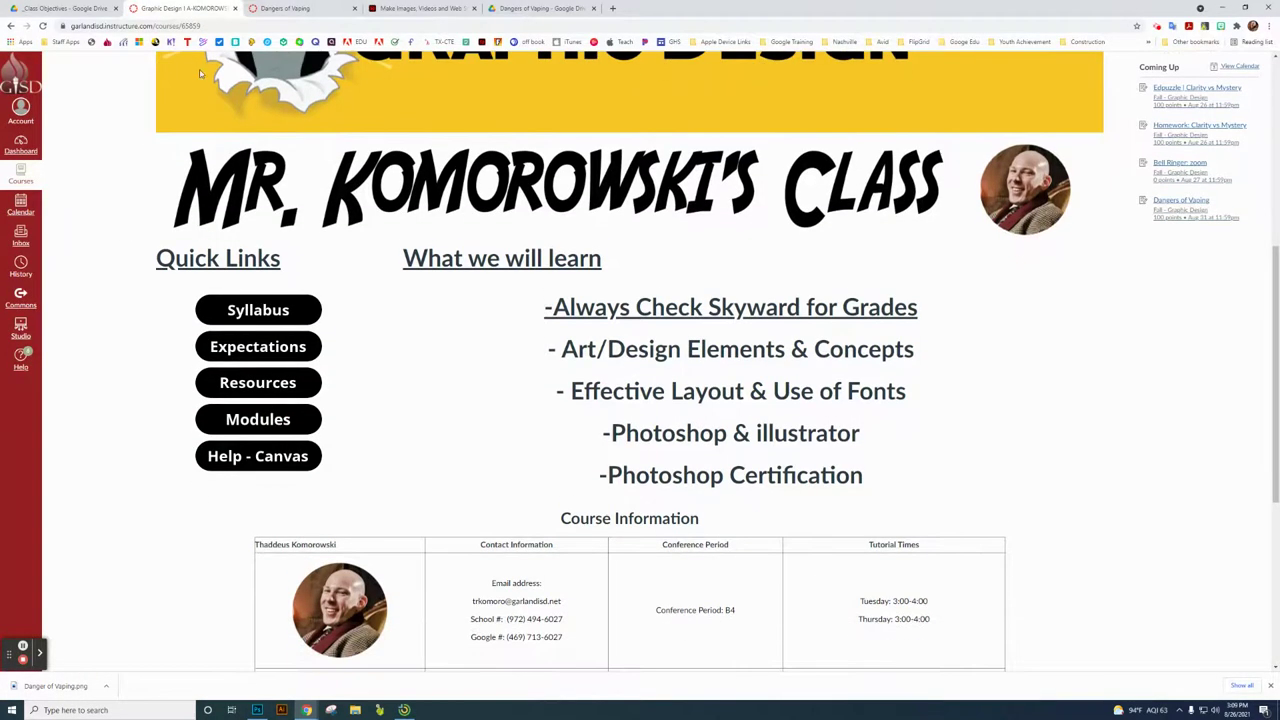
click(272, 12)
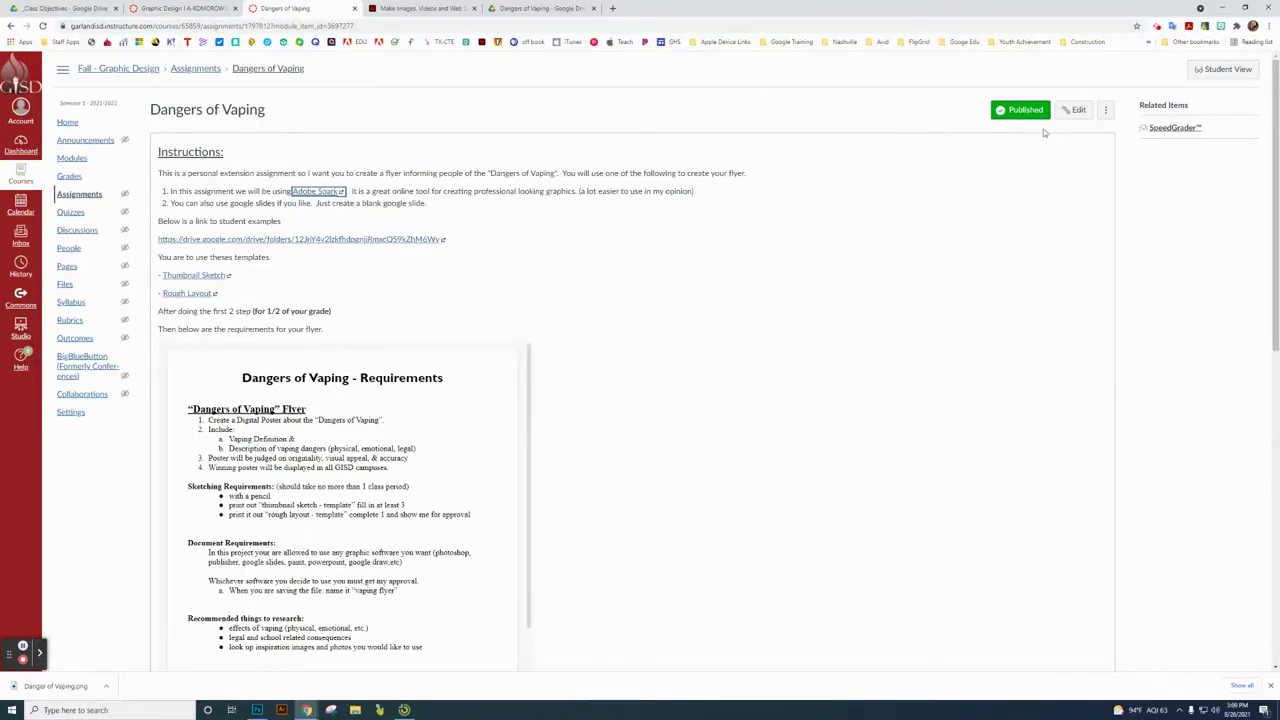
click(1212, 72)
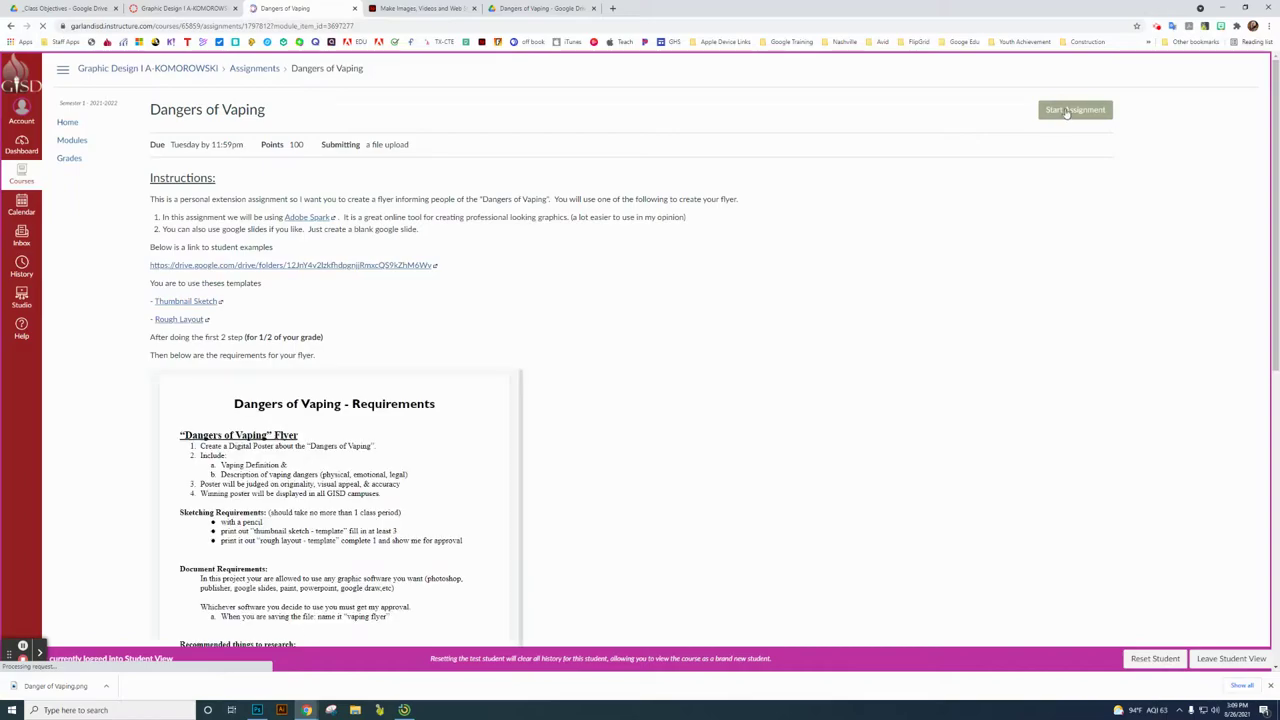
click(1066, 112)
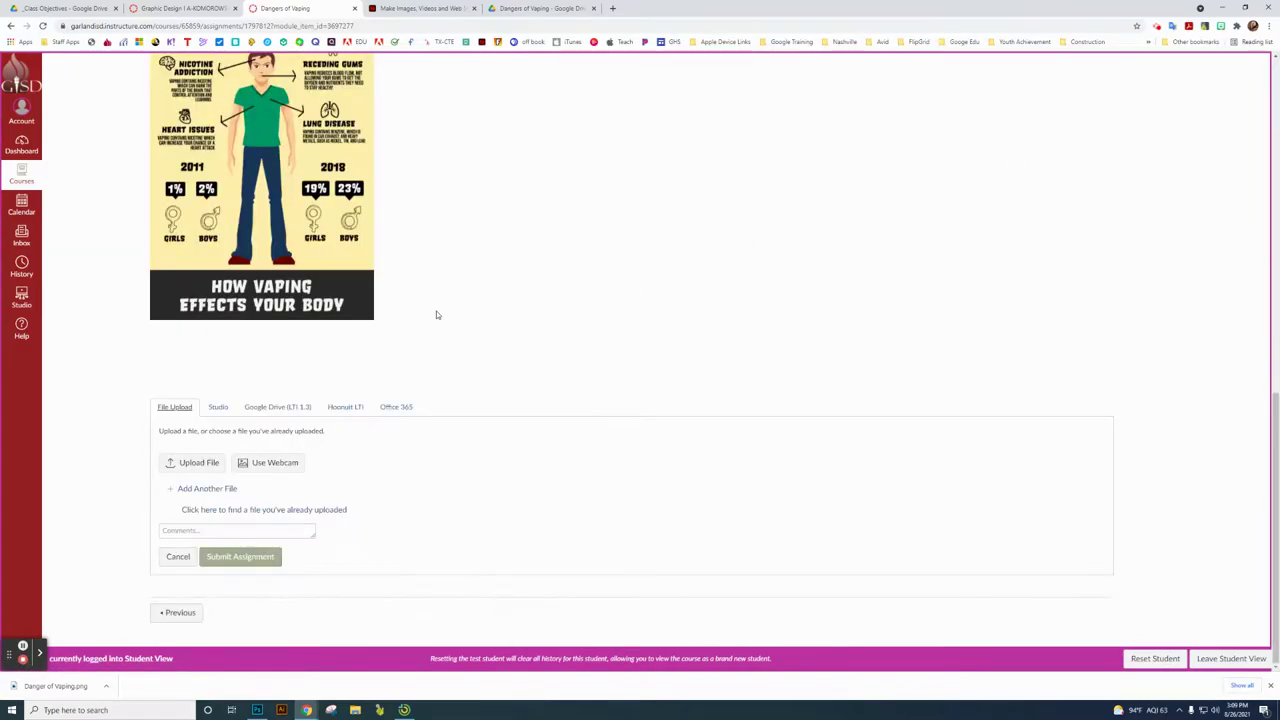
Check the example infographic in Drive, then scroll down to the assignment's File Upload form.
scroll(470, 340, up, 7)
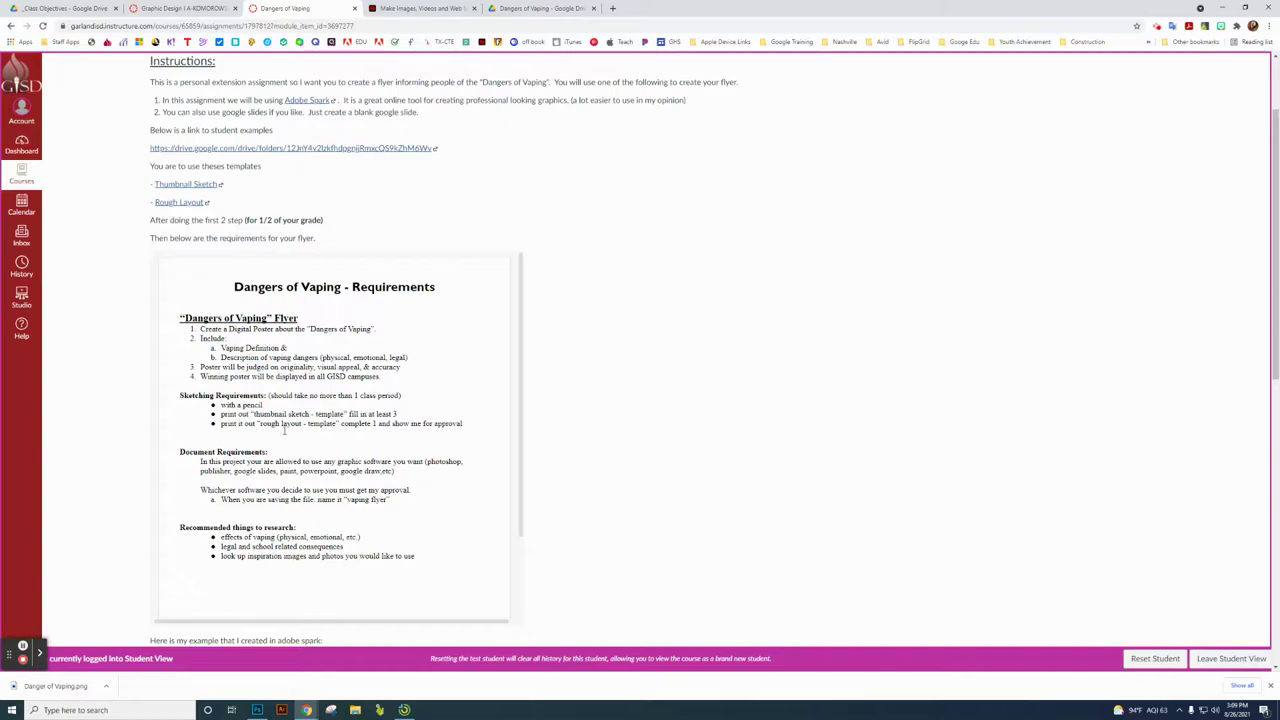
click(540, 8)
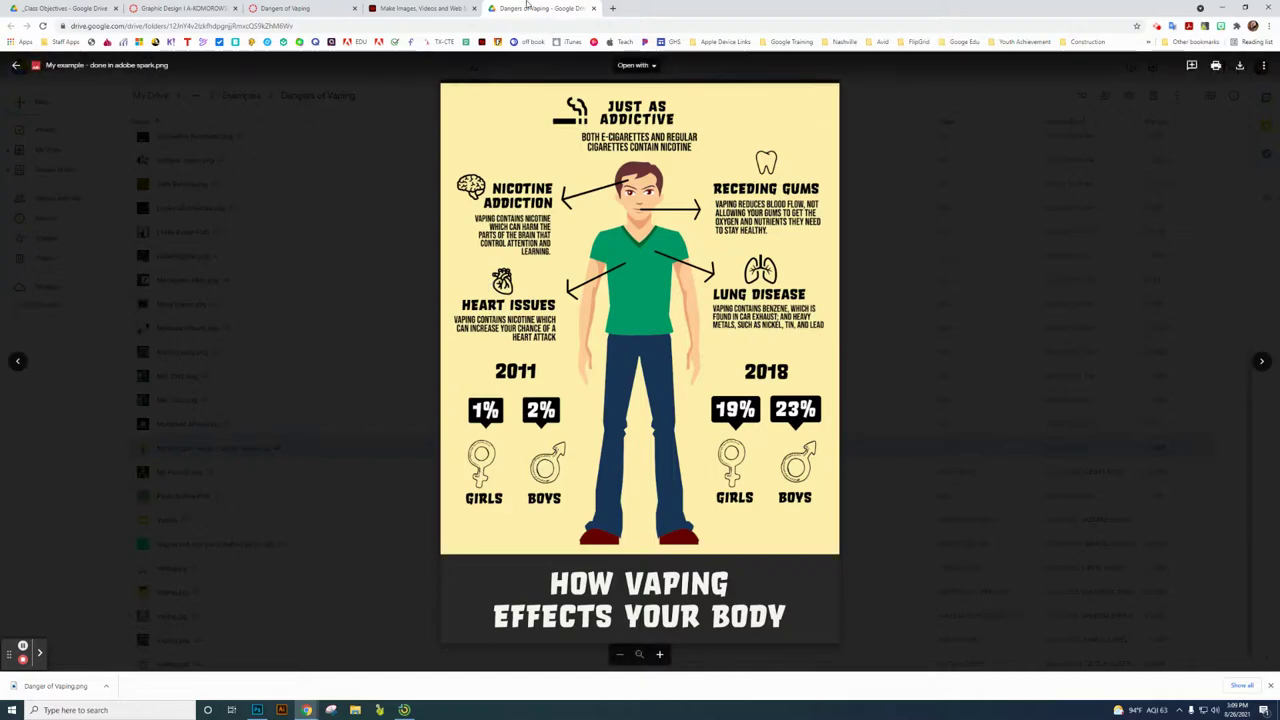
click(418, 8)
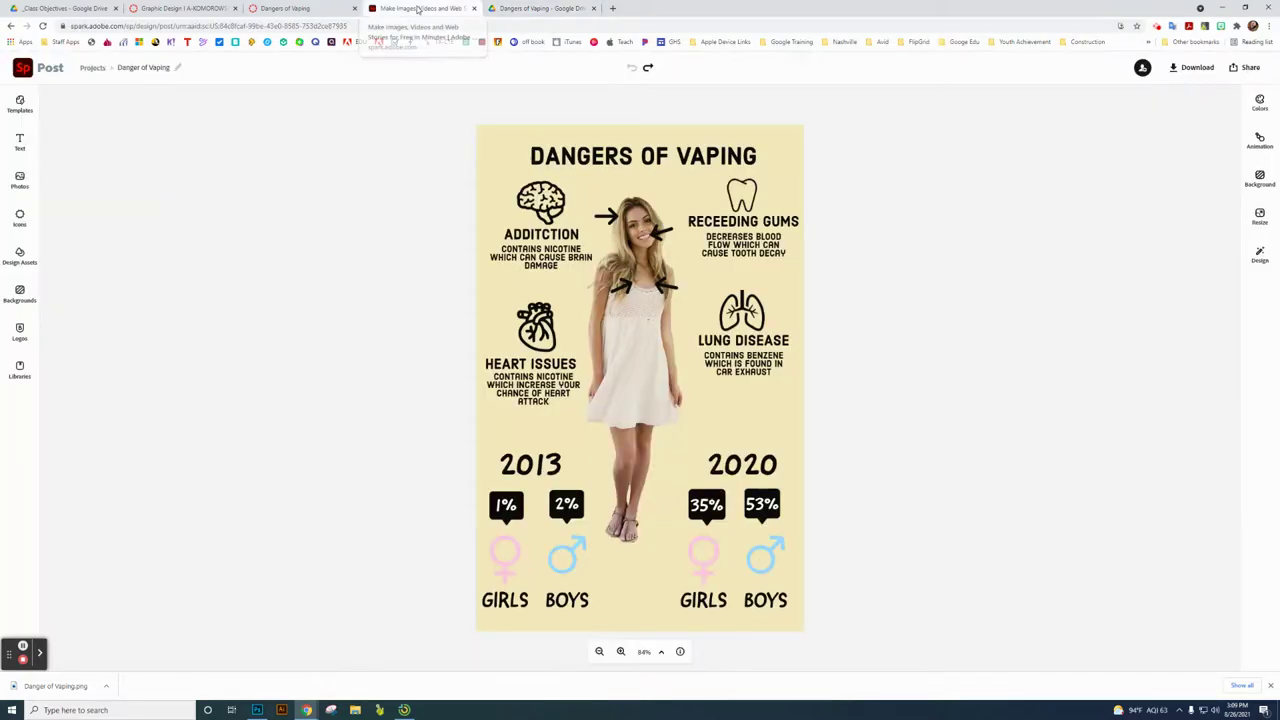
click(302, 12)
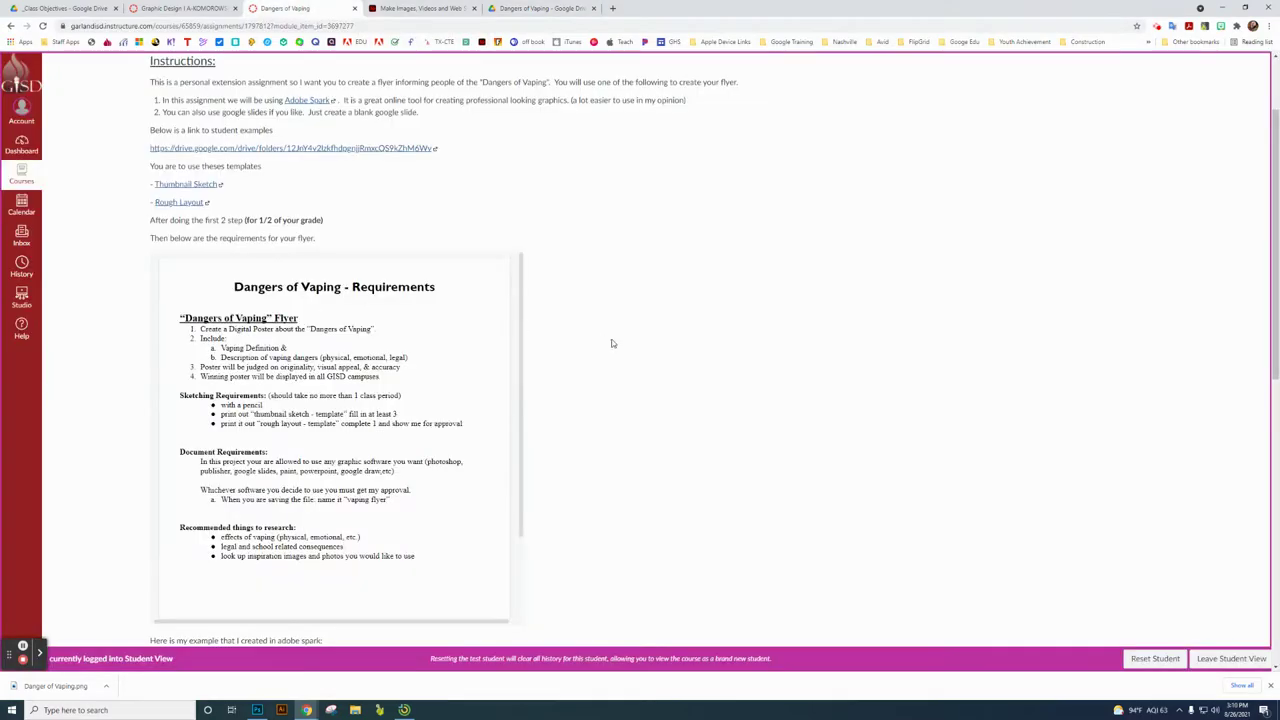
scroll(612, 343, down, 5)
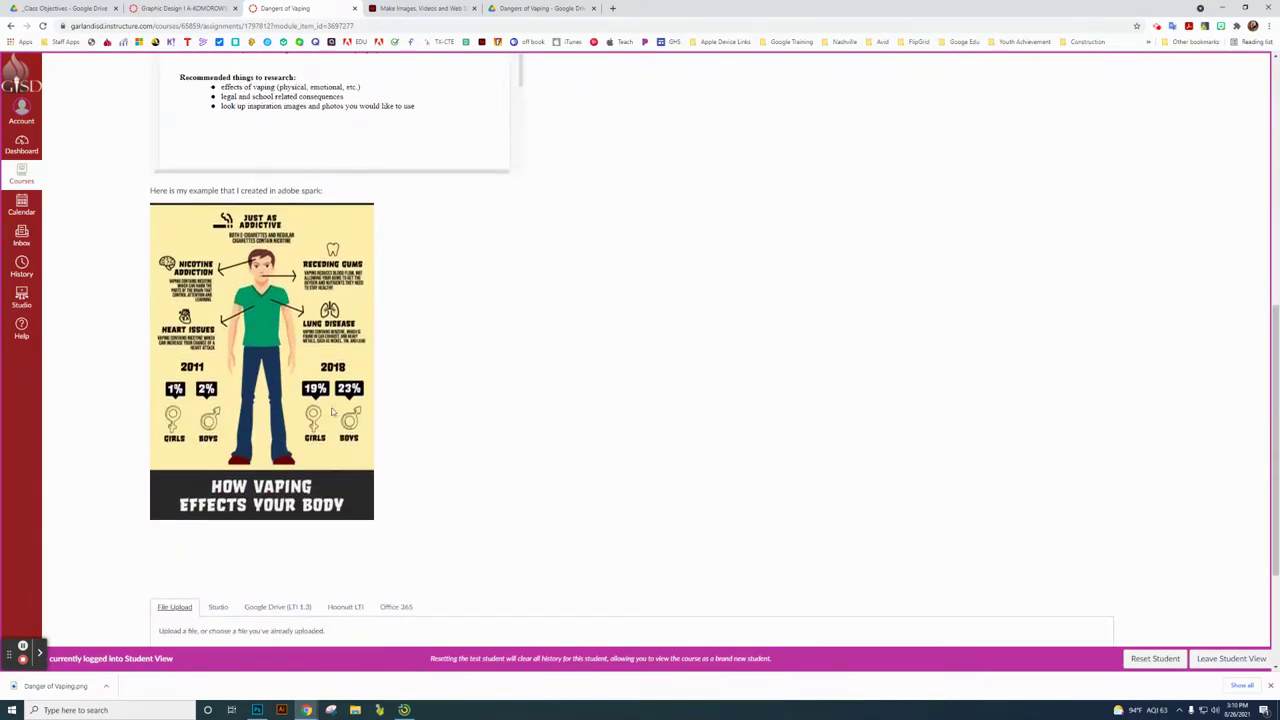
scroll(427, 463, down, 2)
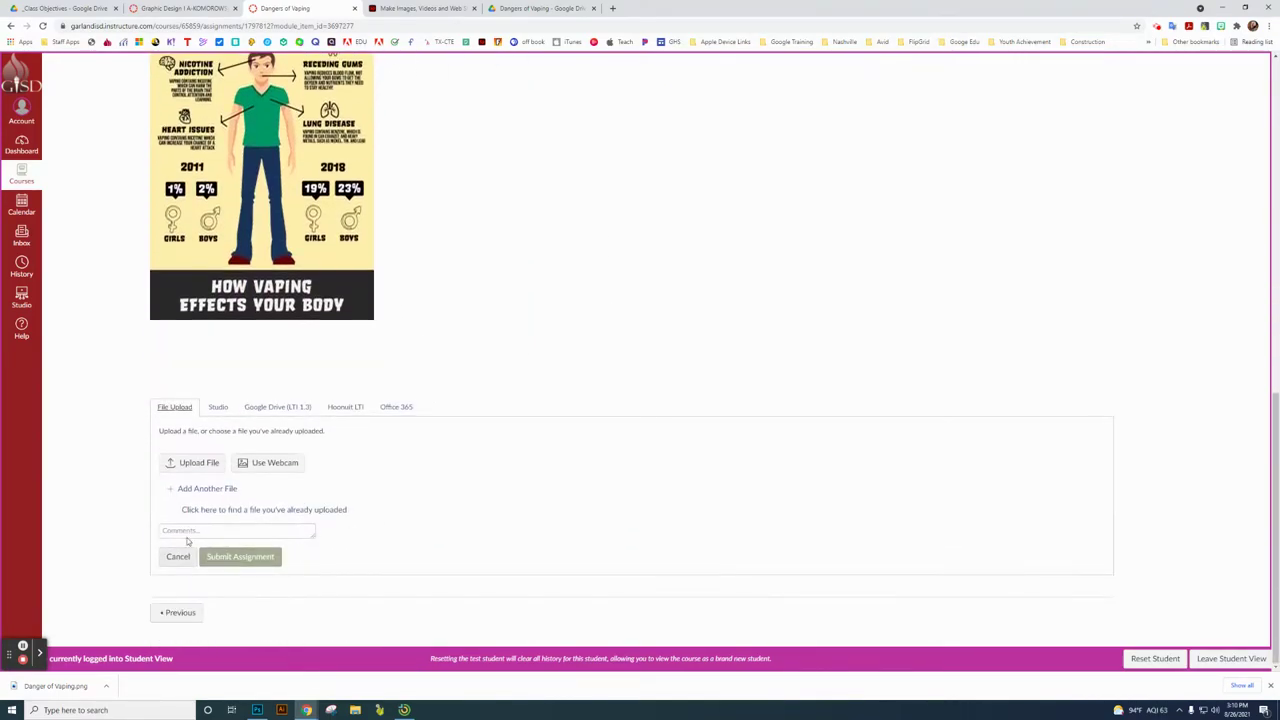
Attach Danger of Vaping.png from the Downloads folder to the file-upload submission.
click(197, 464)
click(186, 462)
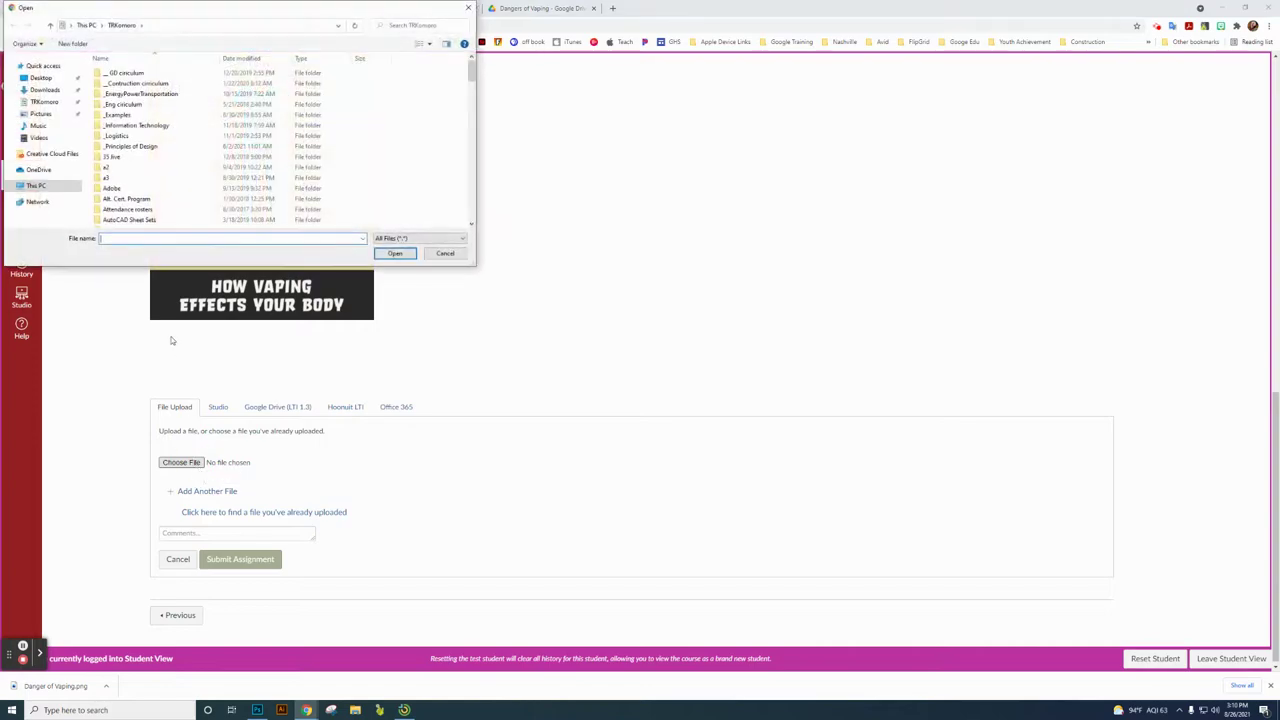
click(47, 90)
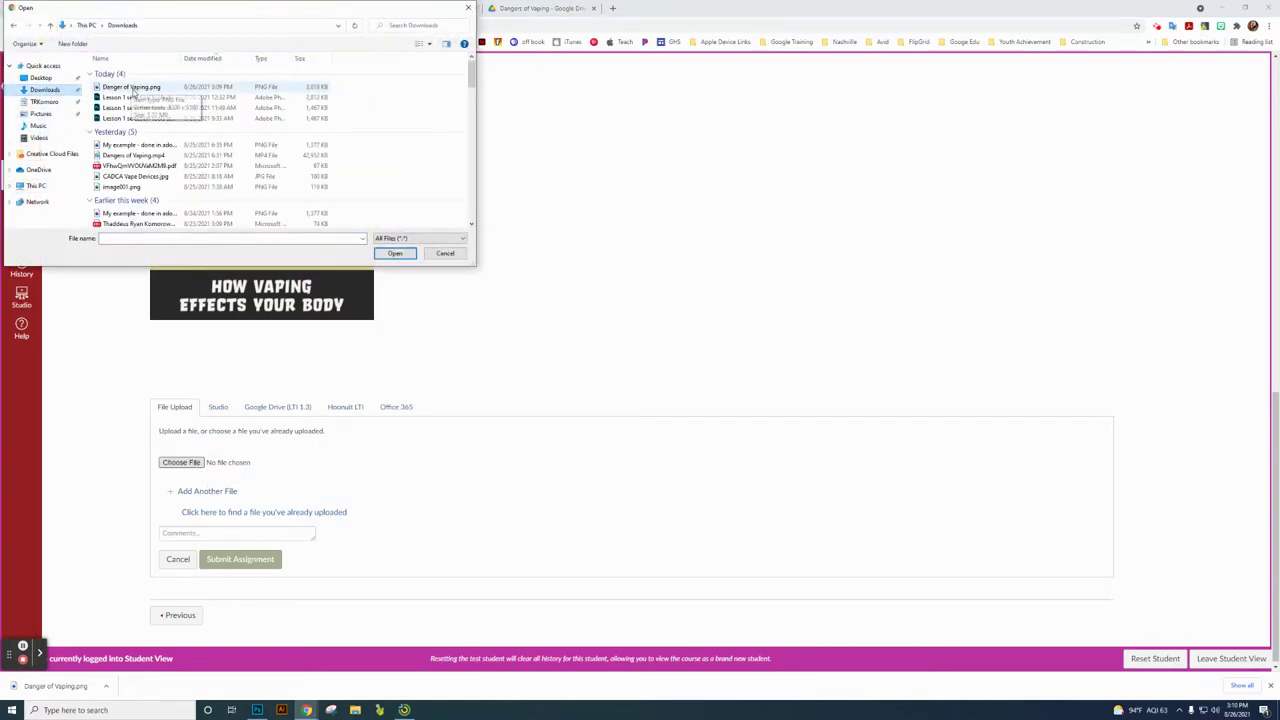
click(132, 88)
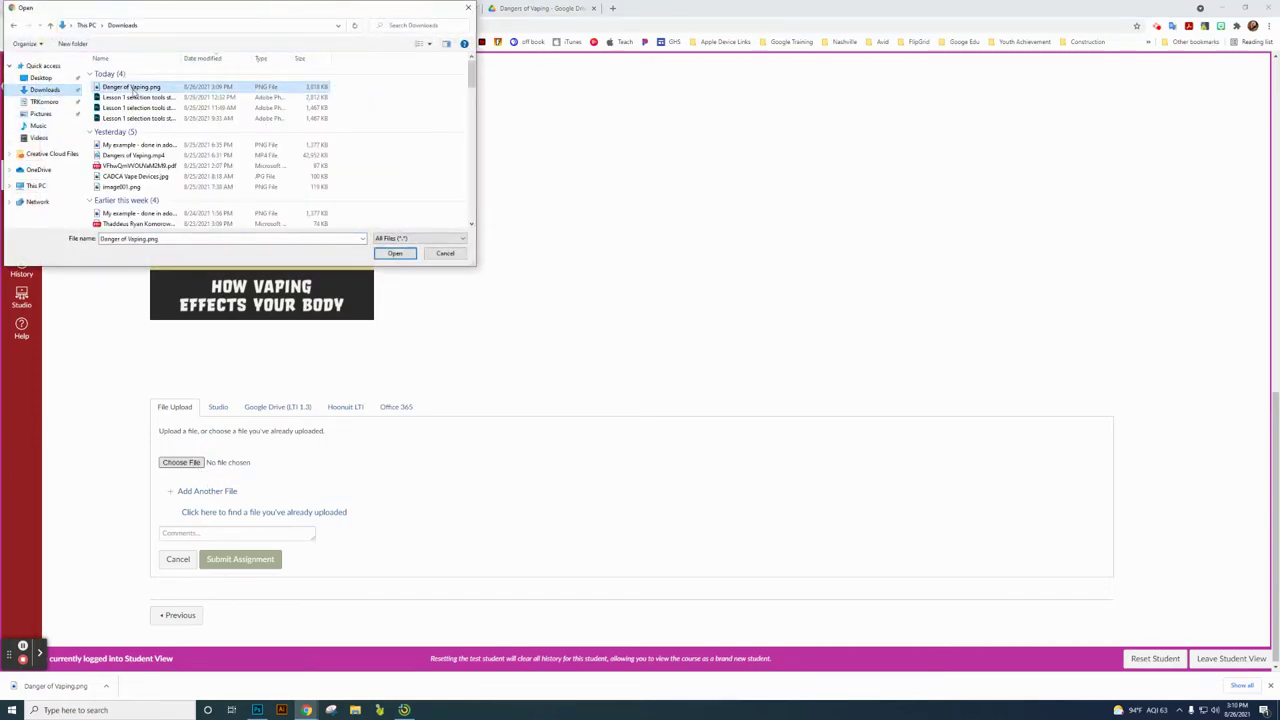
click(398, 253)
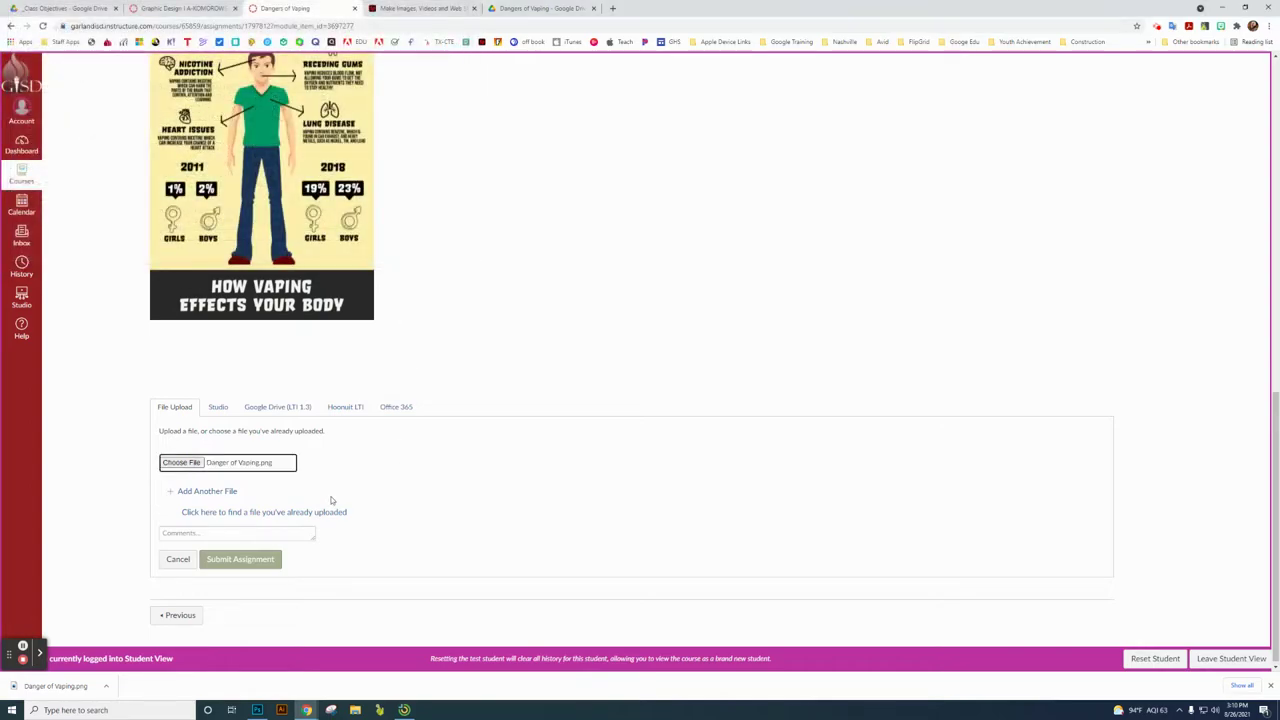
Preview the downloaded flyer image in the file browser, then submit the assignment.
click(355, 710)
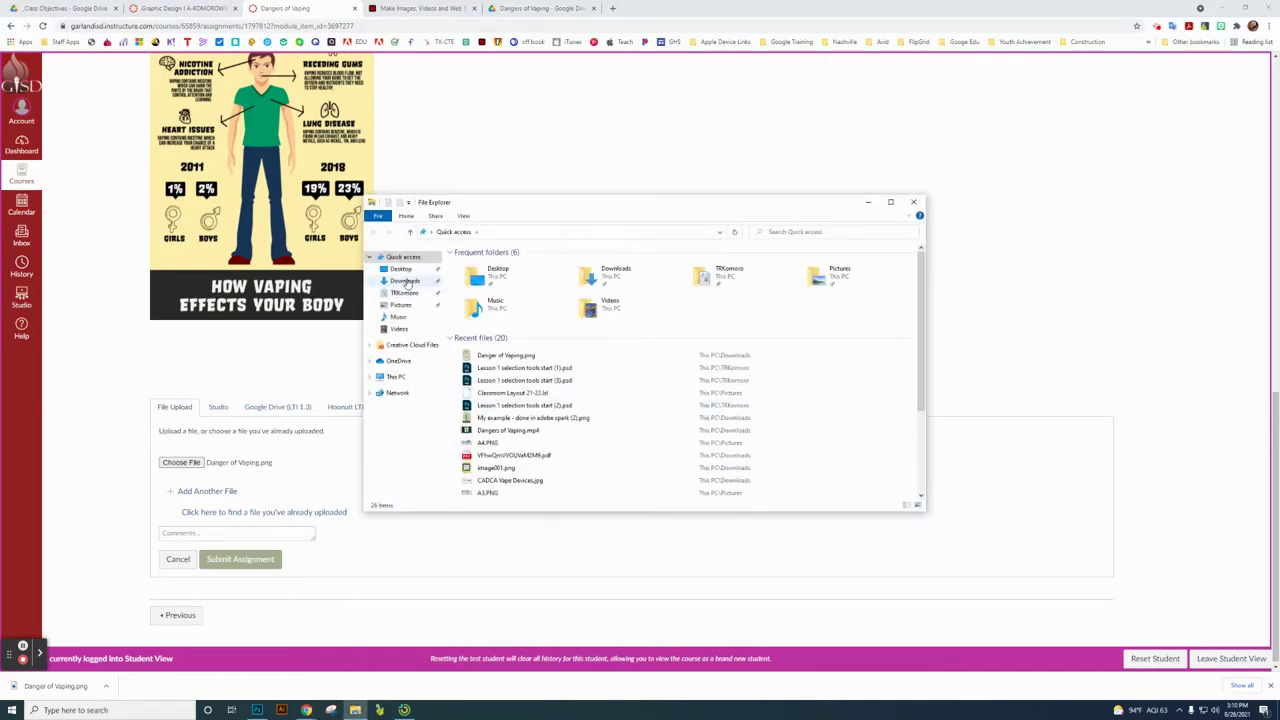
click(405, 281)
double_click(466, 277)
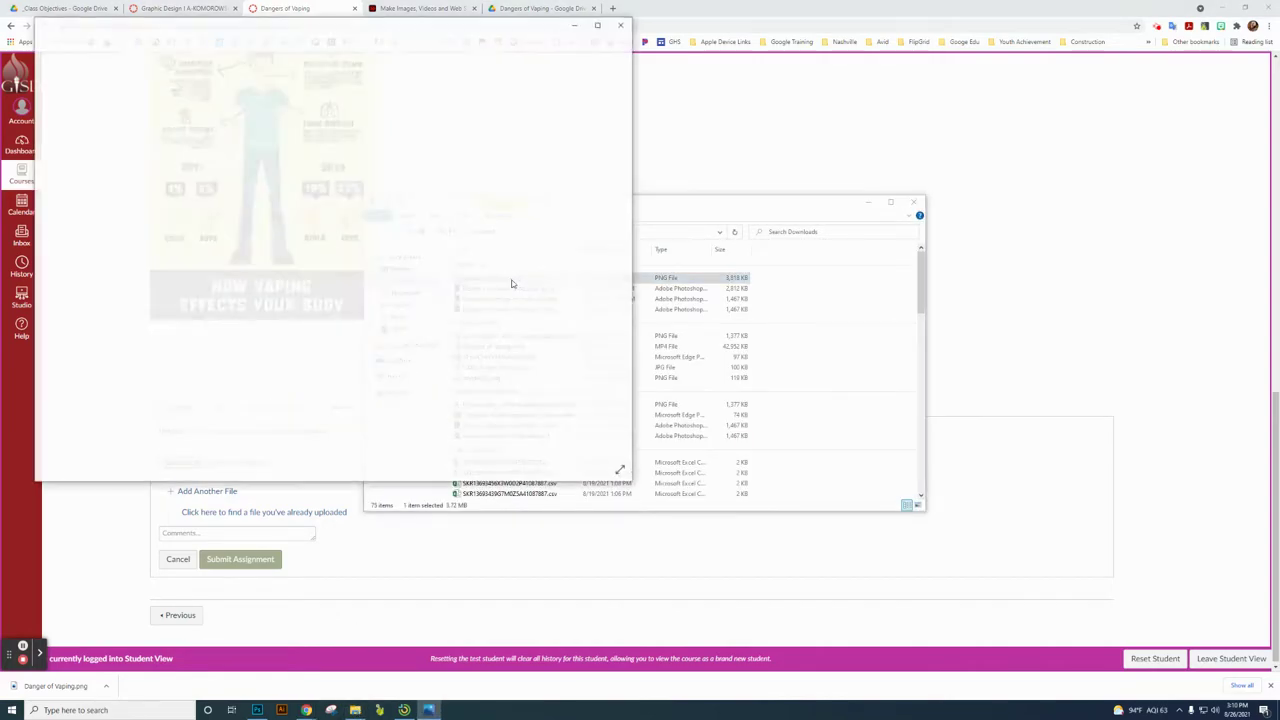
click(621, 24)
click(917, 202)
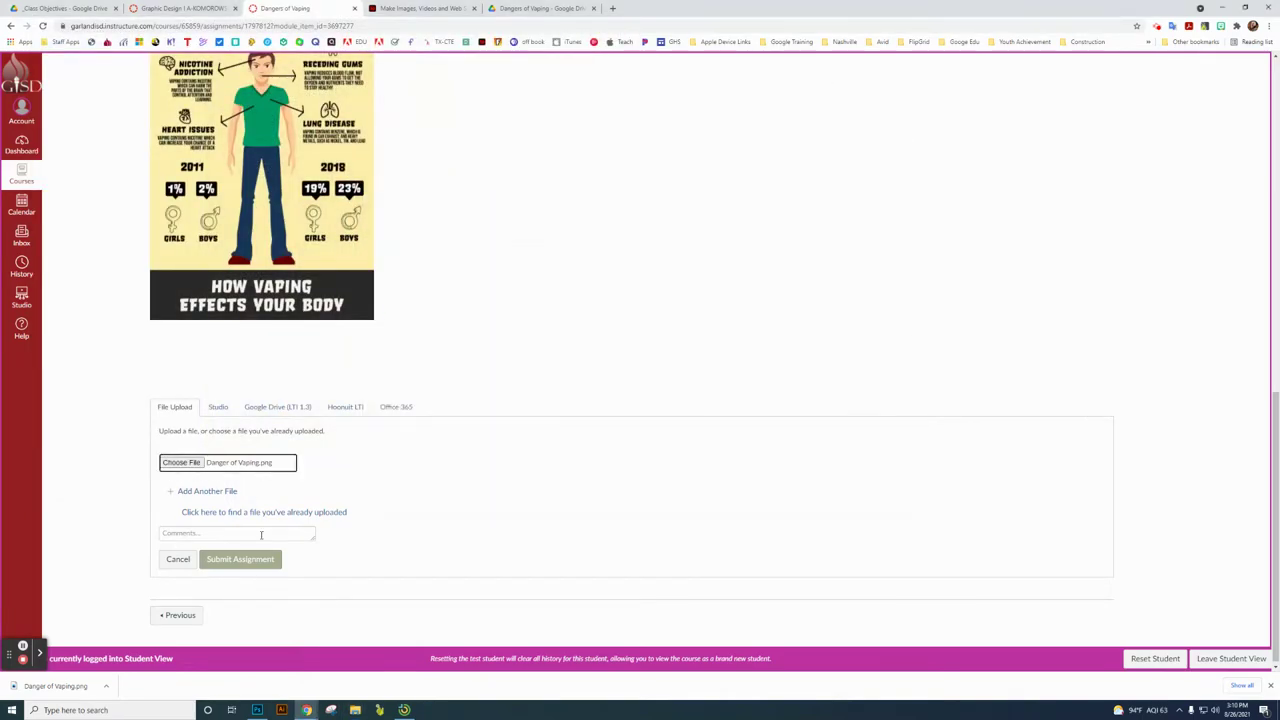
click(250, 560)
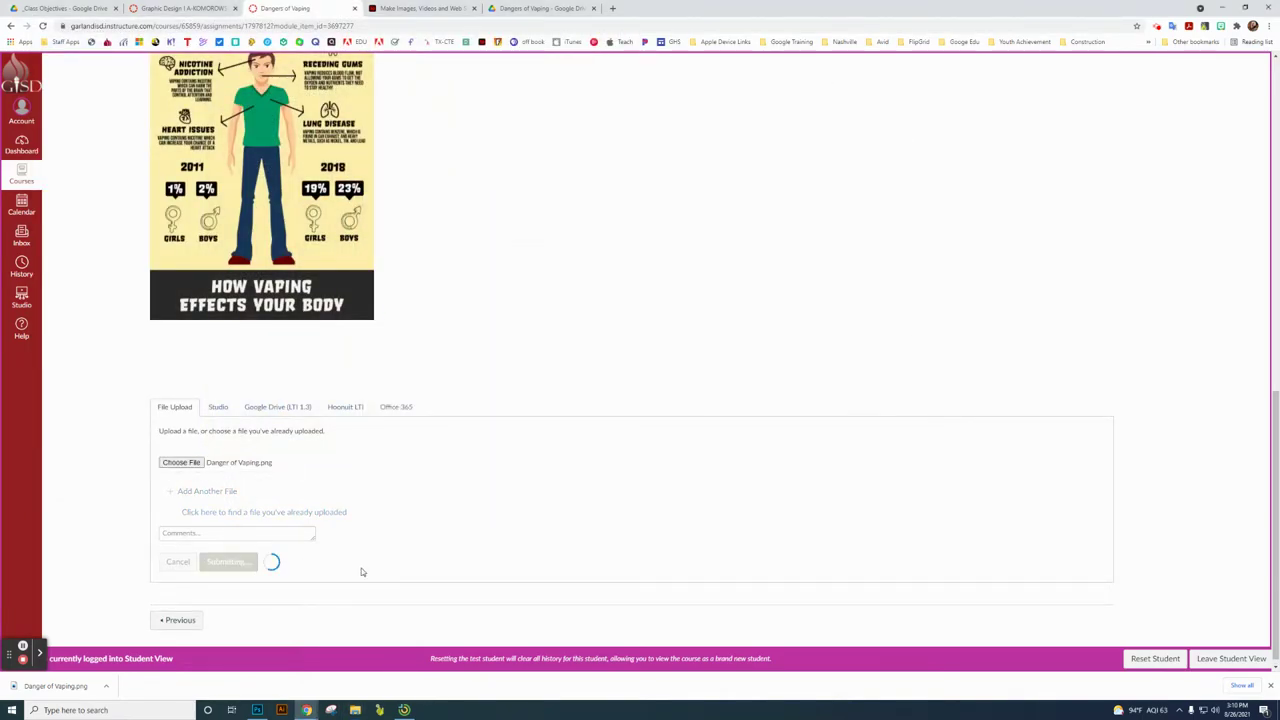